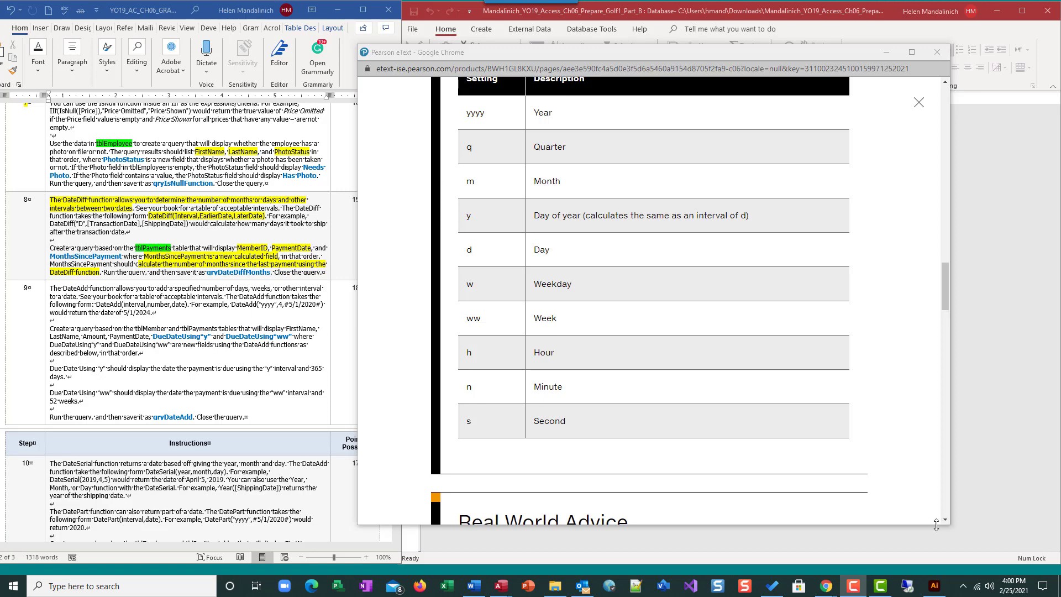
- Read the eText's date functions section, covering the DateDiff arguments and the Settings for the Date Interval table
left_click_drag(949, 520, 946, 555)
scroll(602, 326, "up", 10)
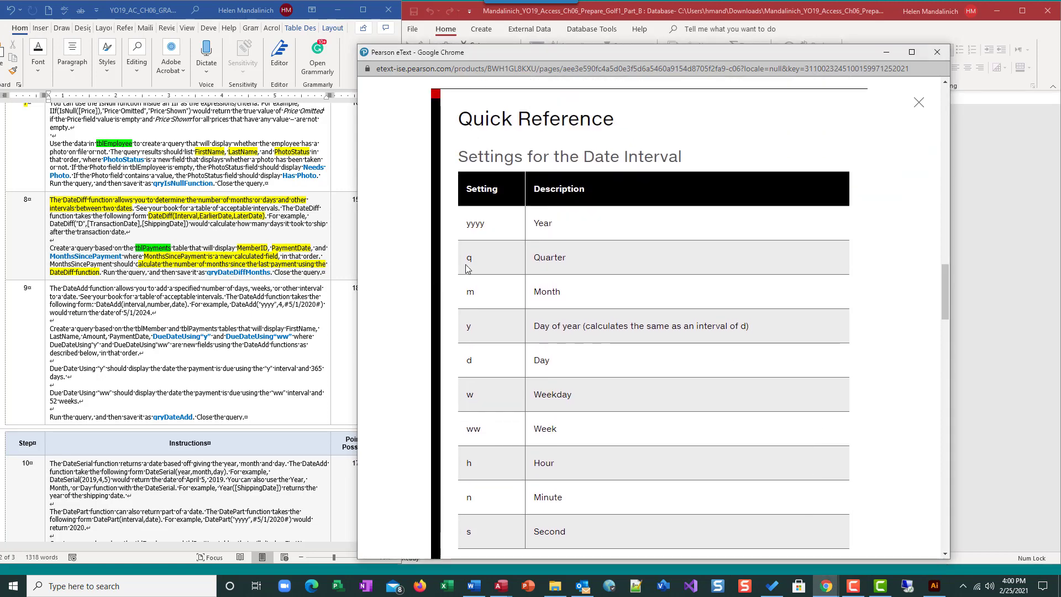
scroll(602, 323, "up", 2)
scroll(417, 270, "down", 9)
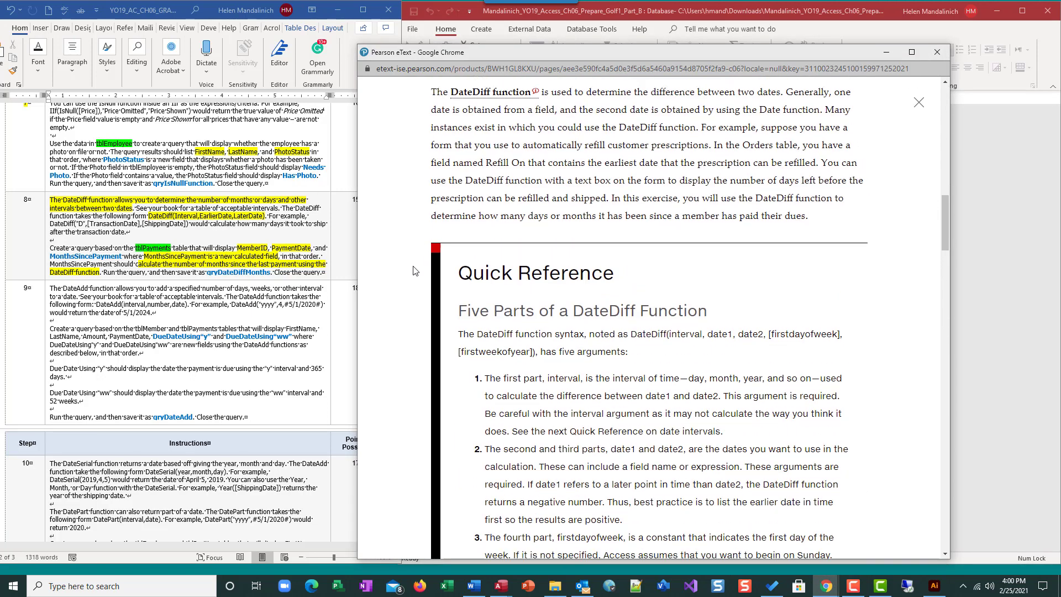
scroll(415, 268, "down", 4)
scroll(415, 267, "up", 3)
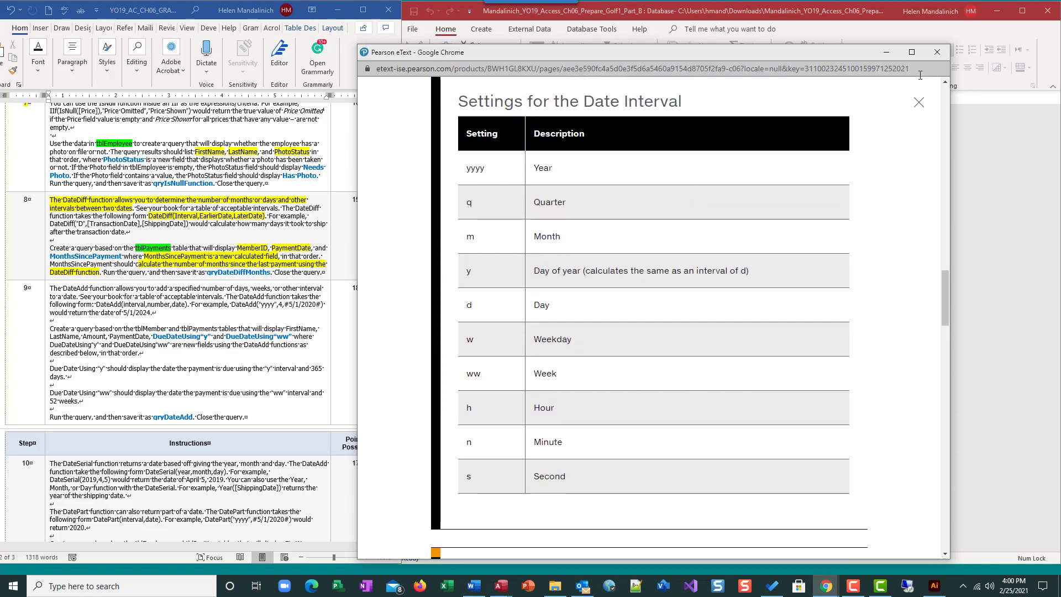
left_click(911, 52)
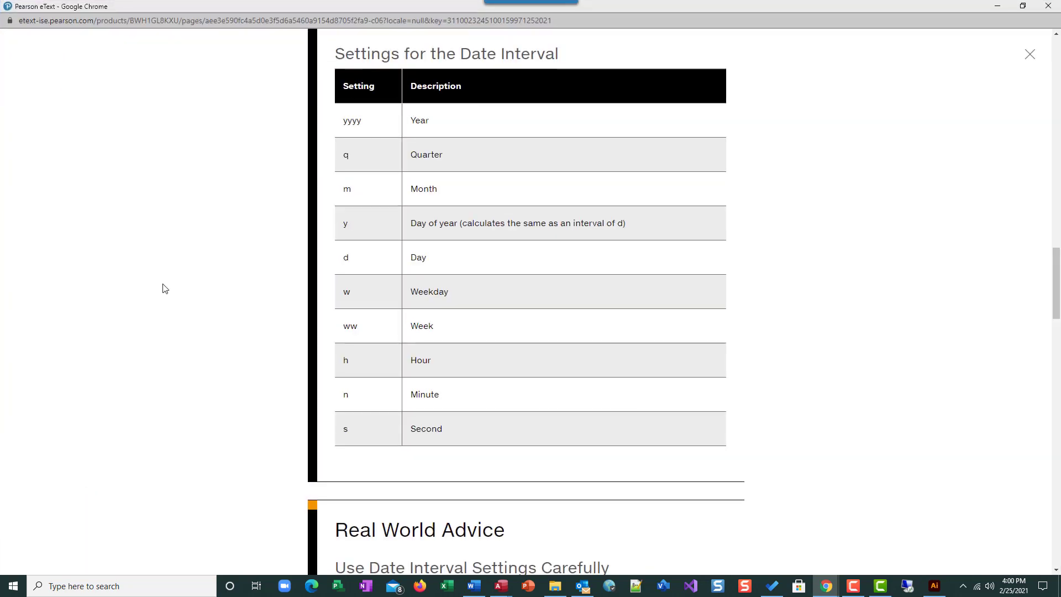
scroll(165, 295, "up", 8)
scroll(164, 296, "up", 14)
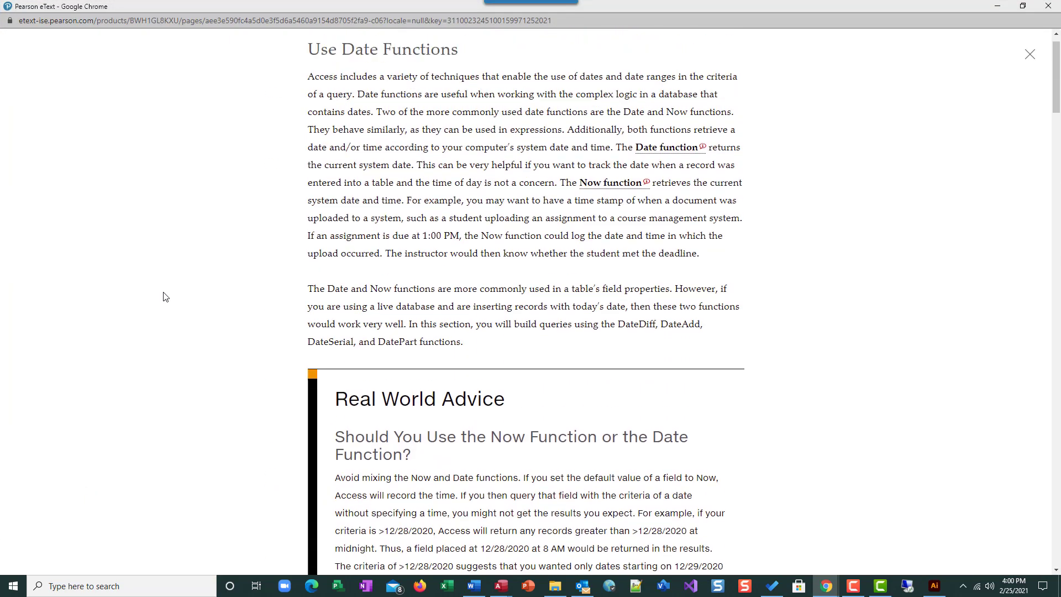
scroll(124, 407, "down", 13)
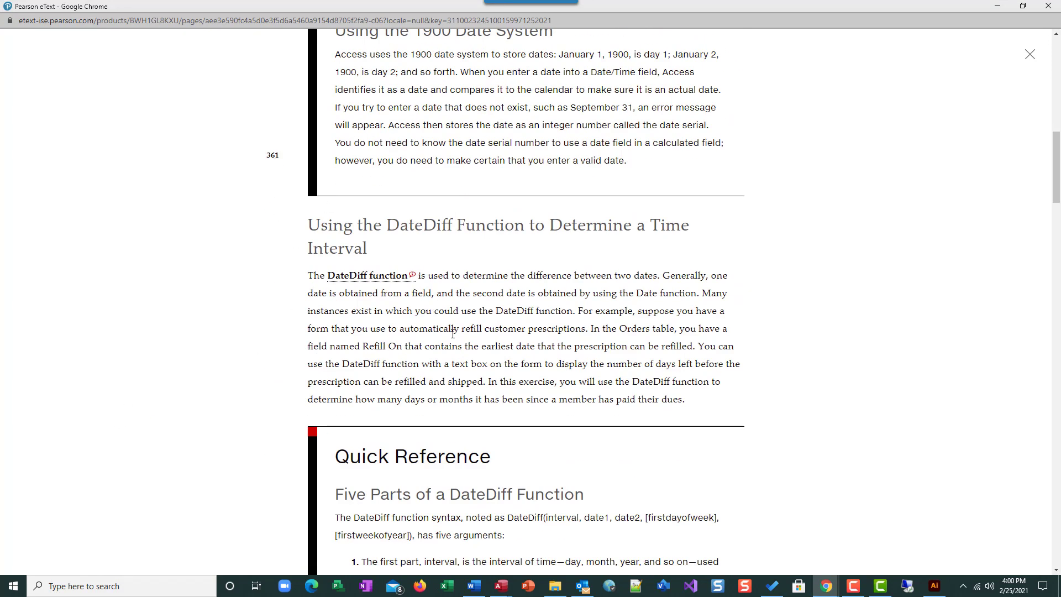
scroll(461, 379, "down", 9)
scroll(461, 379, "down", 6)
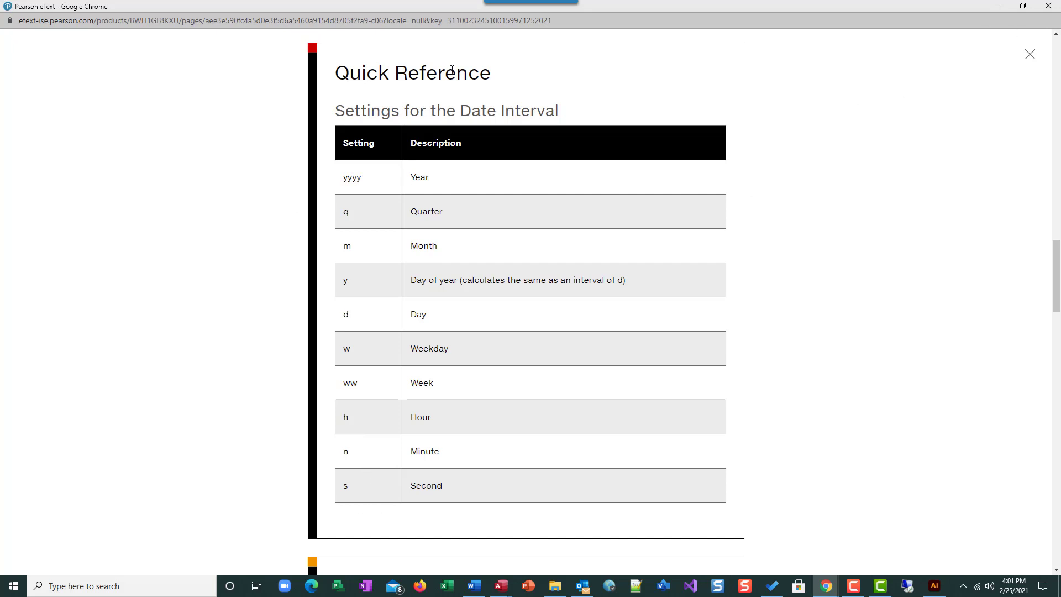
left_click(994, 7)
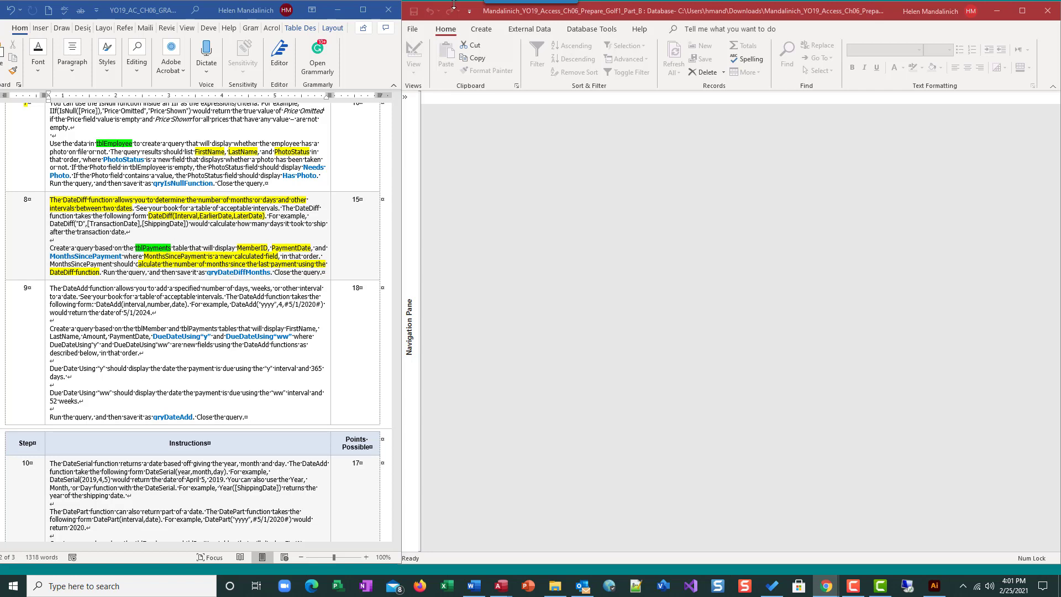
- In Access, create a new query in Design view based on the tblPayments table
left_click(480, 31)
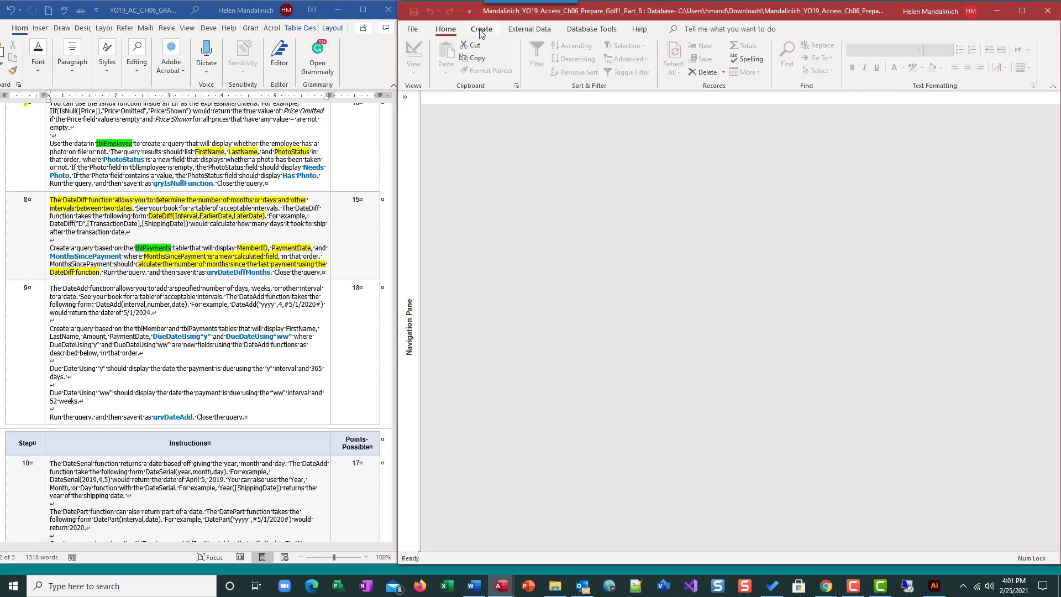
left_click(480, 31)
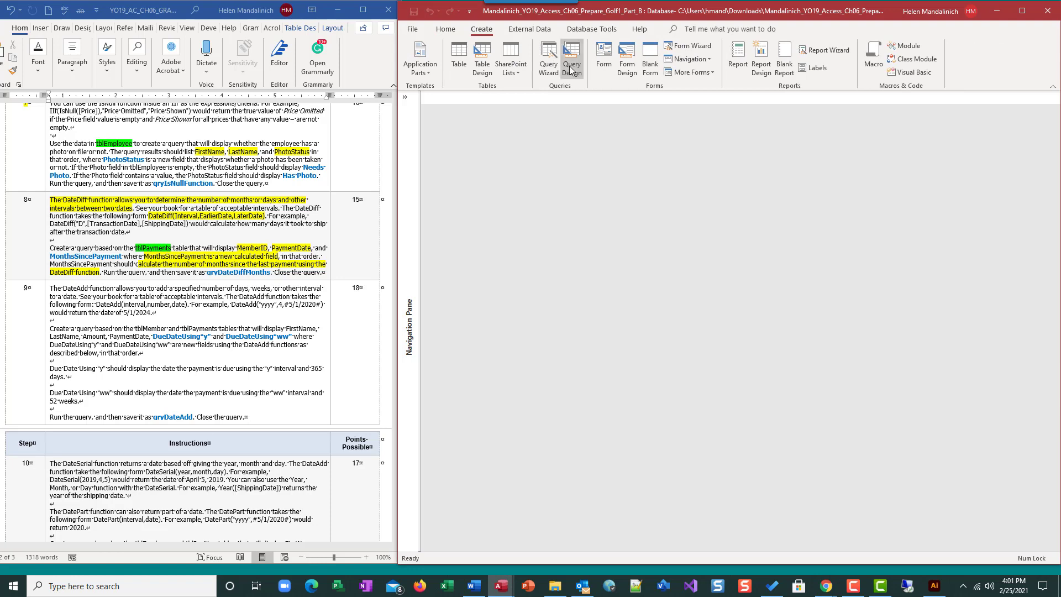
left_click(571, 69)
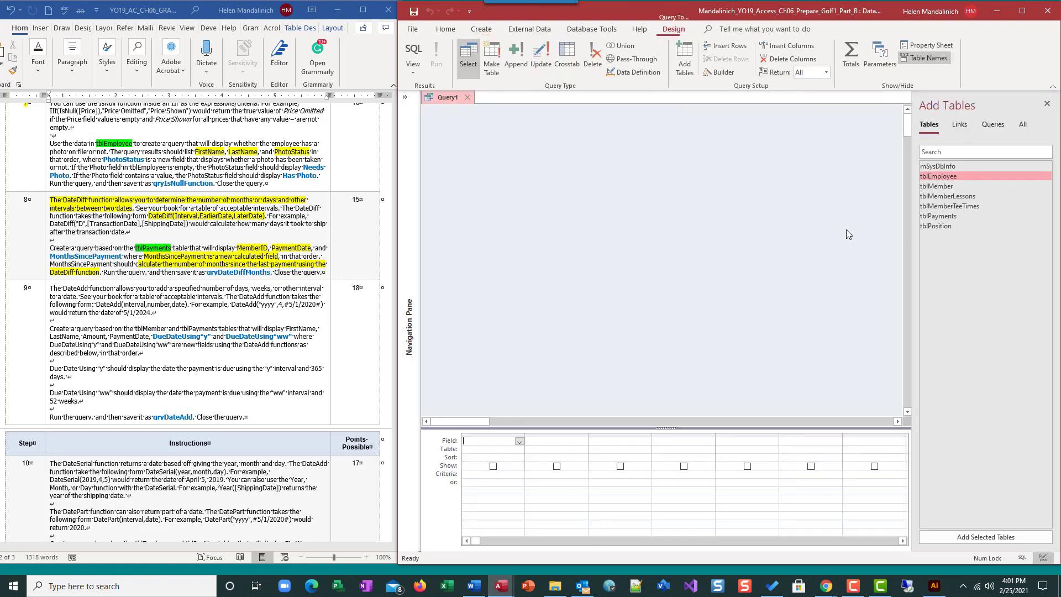
double_click(954, 216)
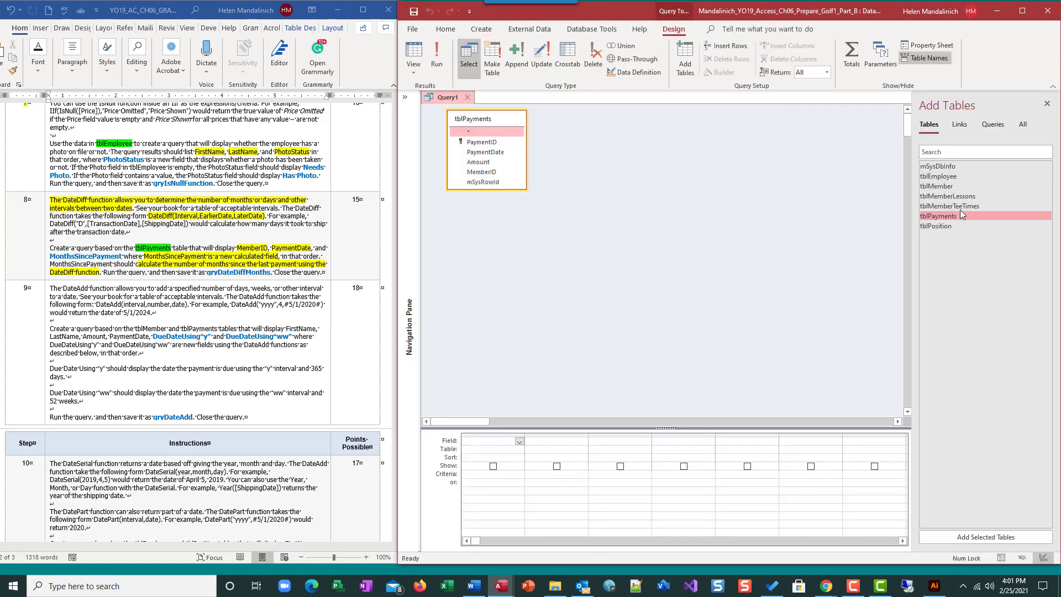
left_click(1046, 104)
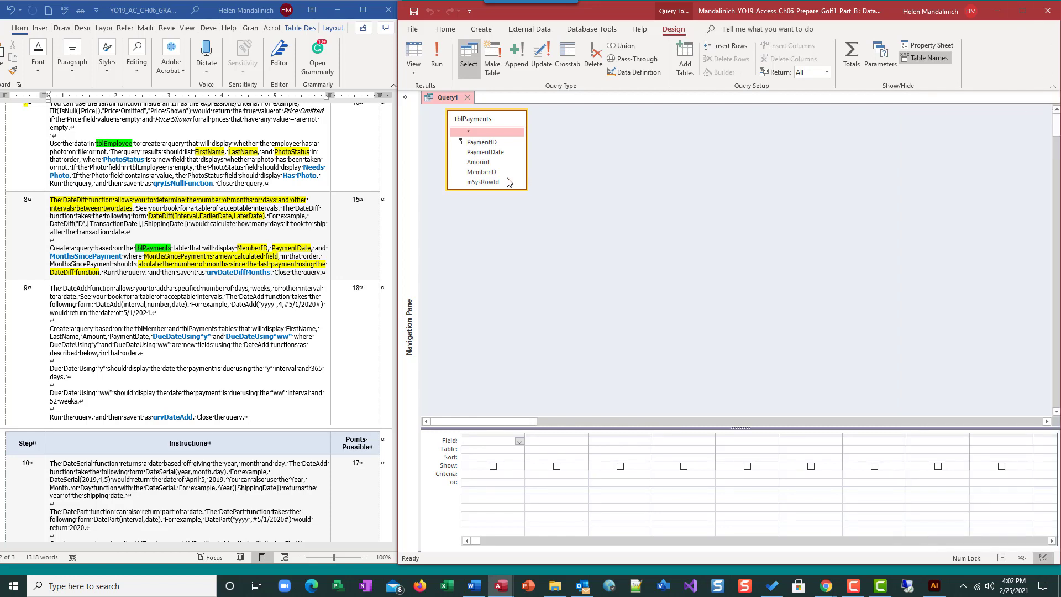
- Enlarge the tblPayments field list and the design grid, and add the MemberID and PaymentDate fields to the query
left_click_drag(514, 190, 514, 208)
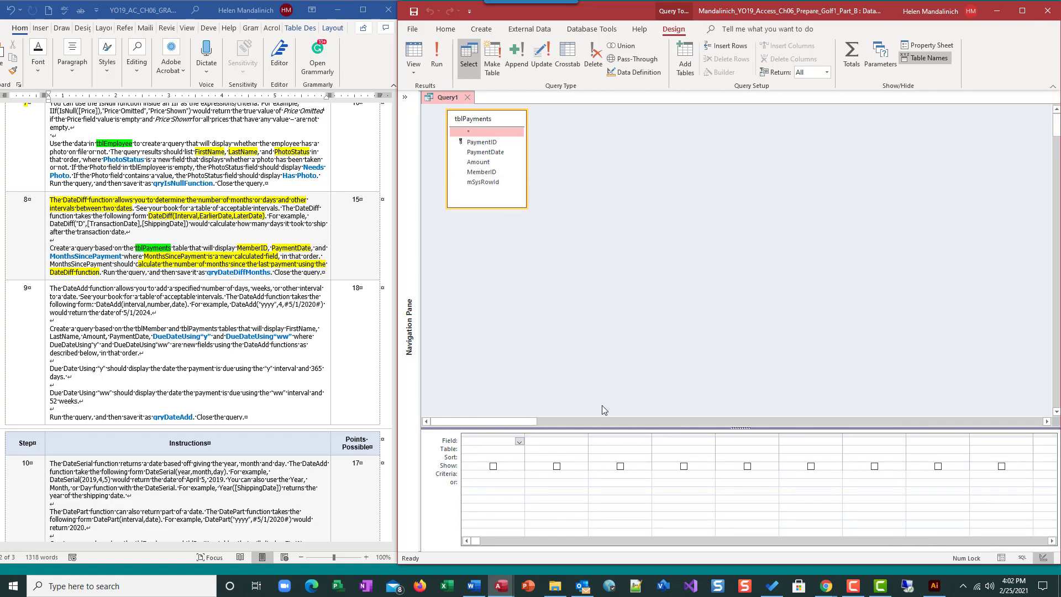
left_click_drag(600, 427, 616, 263)
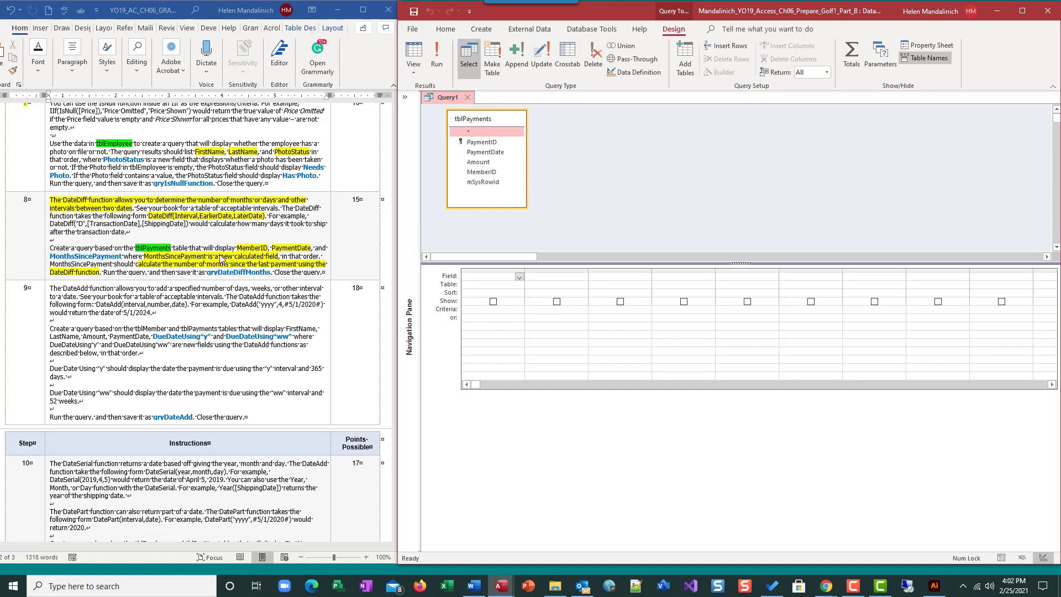
double_click(499, 173)
double_click(496, 153)
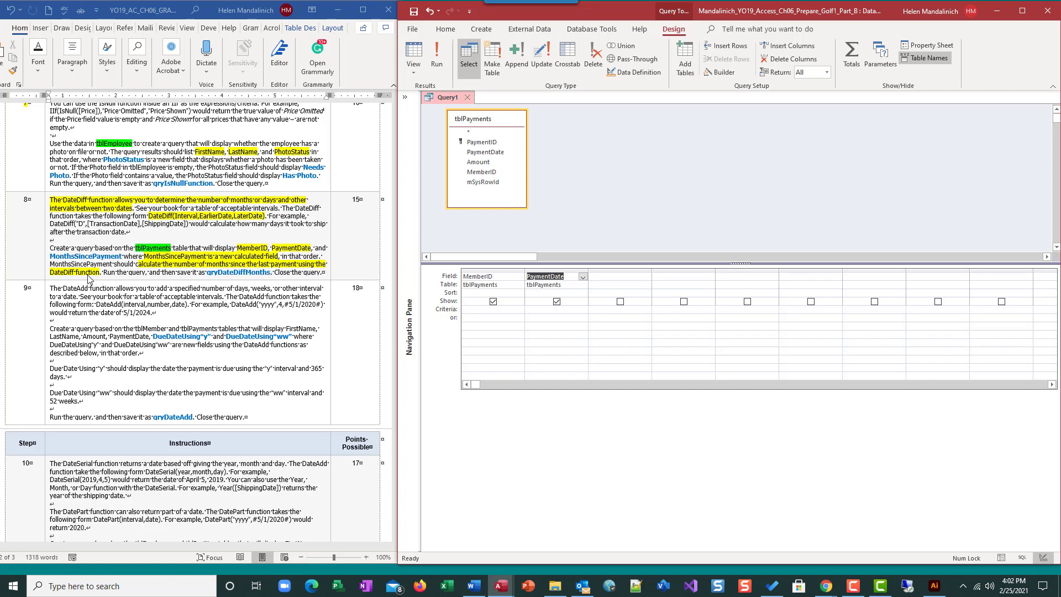
- Begin a calculated field in the third query column with MonthsSincePayment:DateDiff("m", in the Zoom editor
left_click(617, 277)
right_click(600, 278)
left_click(628, 351)
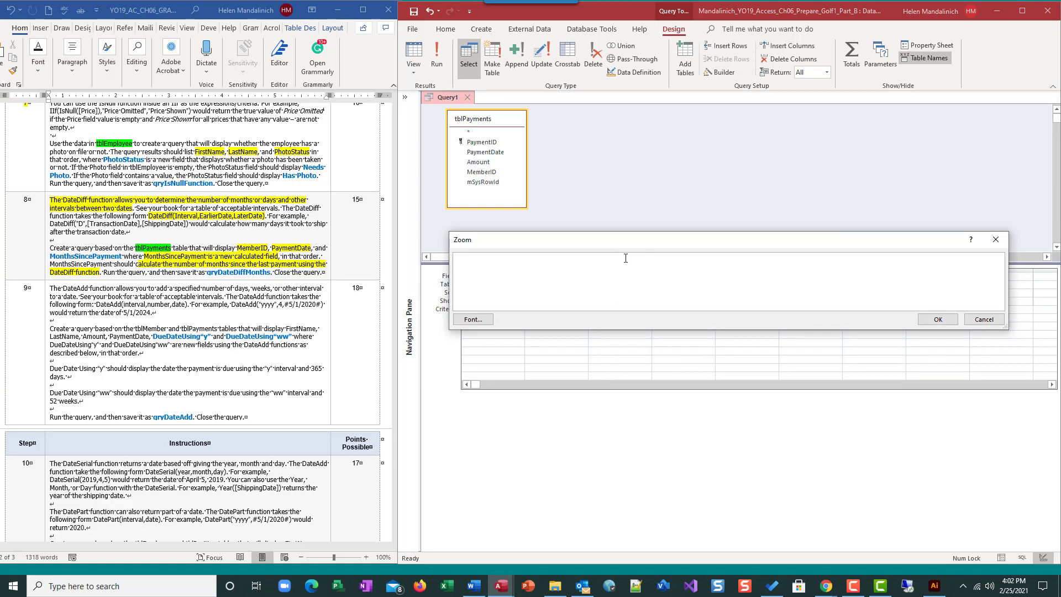
type("MonthsSincePayment:")
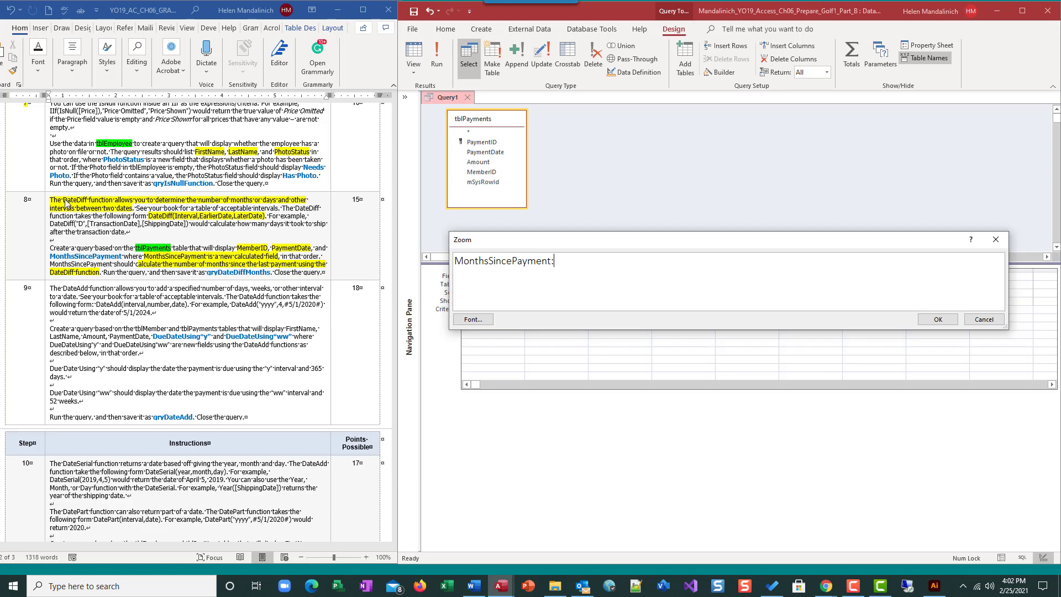
type("DateDiff")
type("m\",")
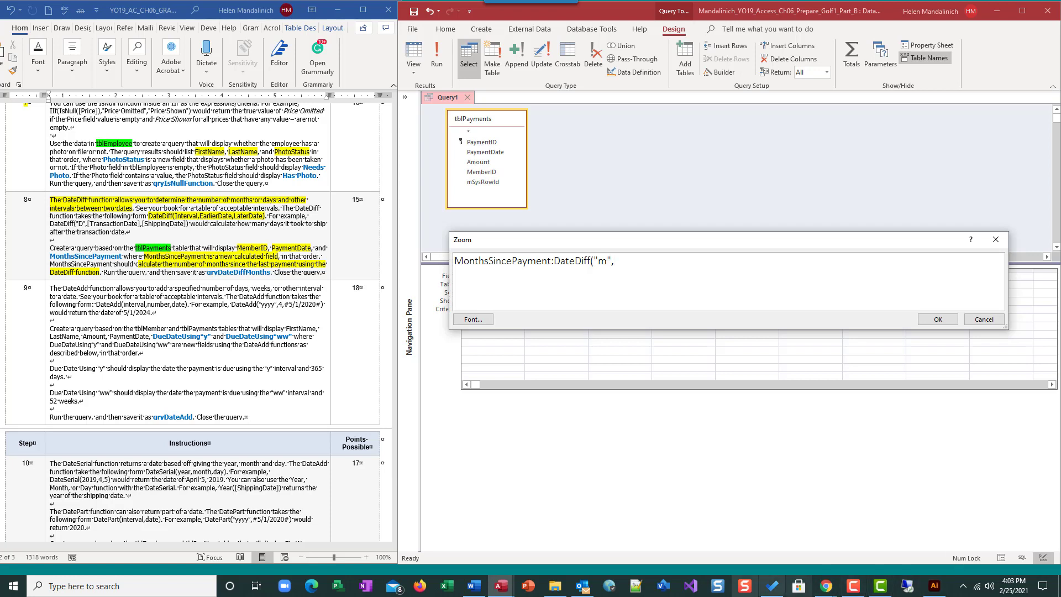
- Check the month code in the eText's Settings for the Date Interval table and return to Access
mouse_move(826, 586)
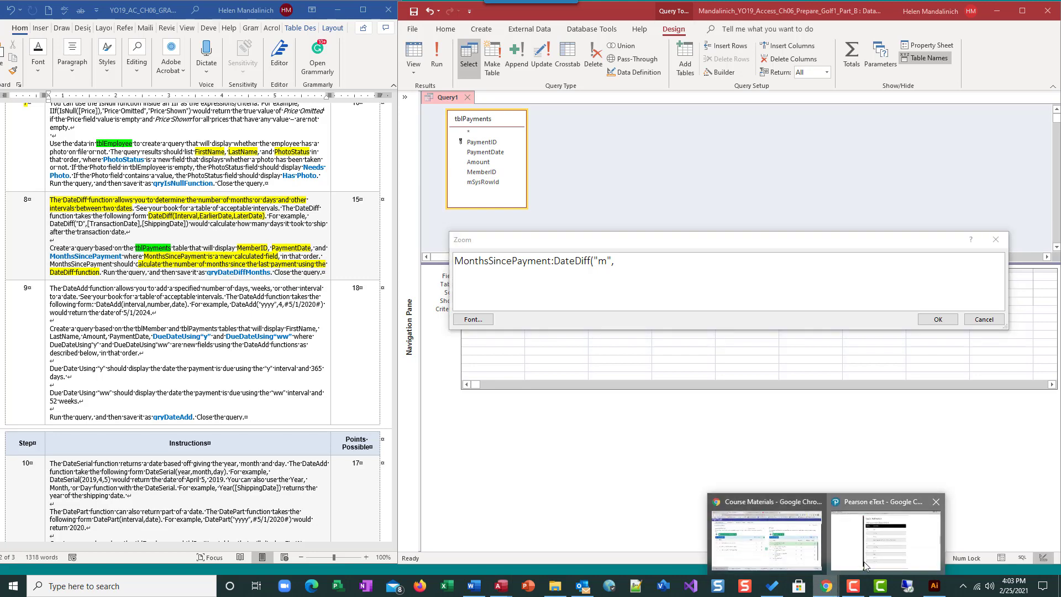
left_click(885, 532)
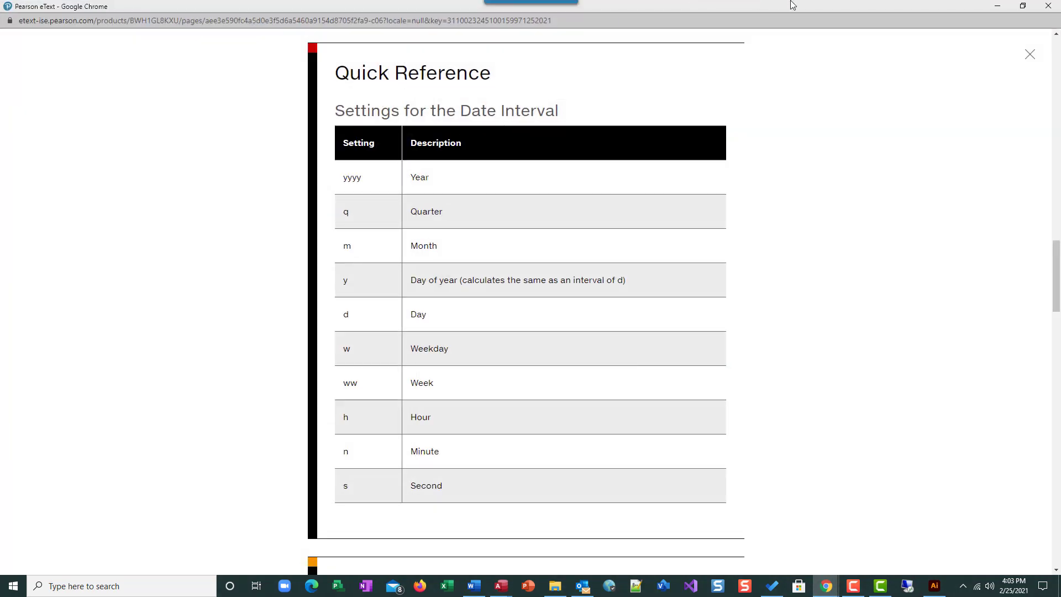
left_click(997, 7)
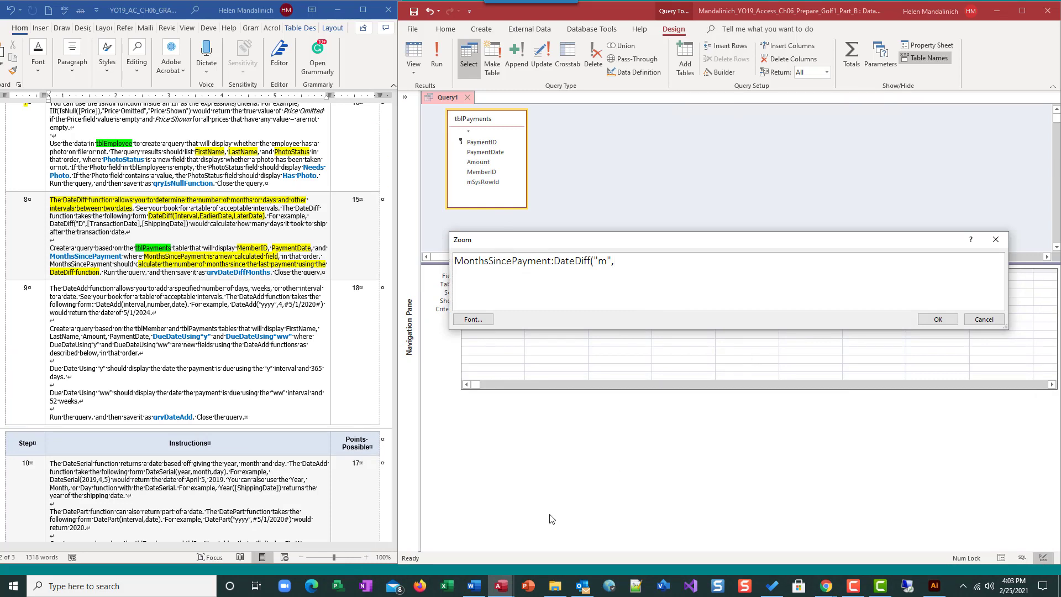
- Complete the MonthsSincePayment expression with [PaymentDate],Date()) and run the query
type("[PaymentDate],")
type("Date()")
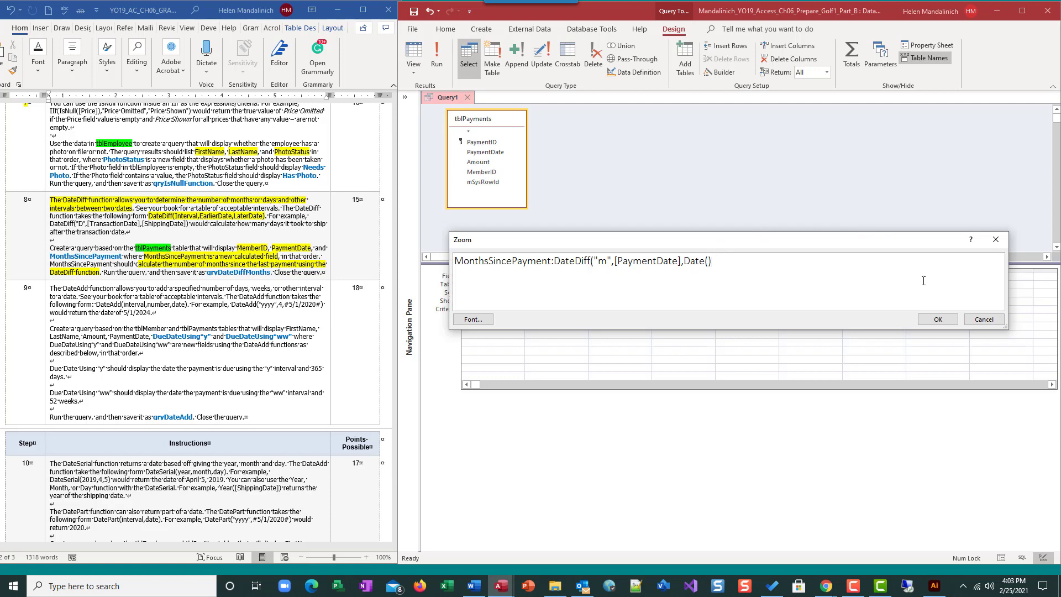
type(")")
left_click(941, 320)
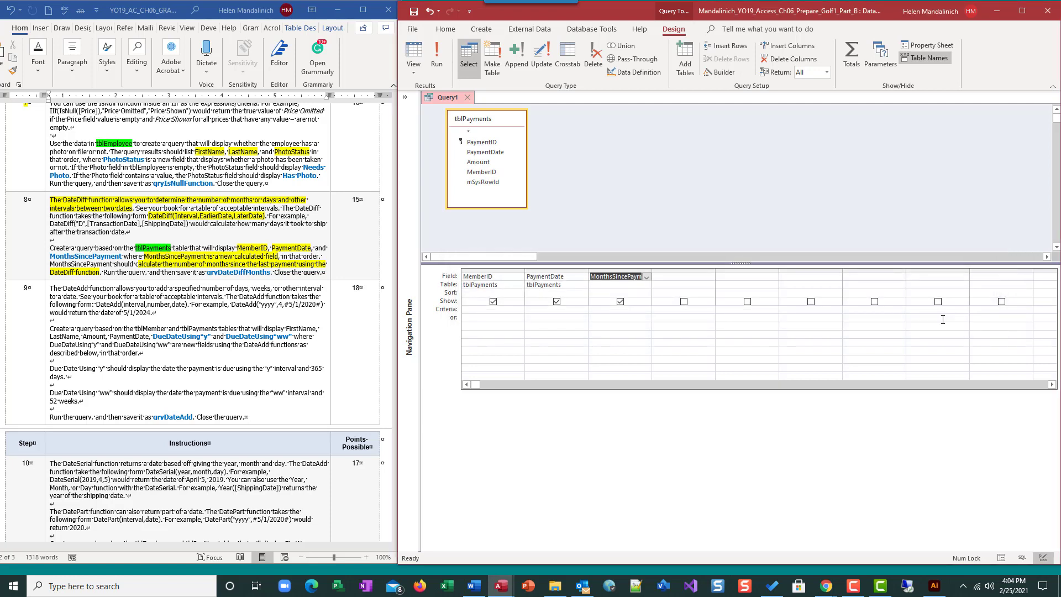
left_click(436, 58)
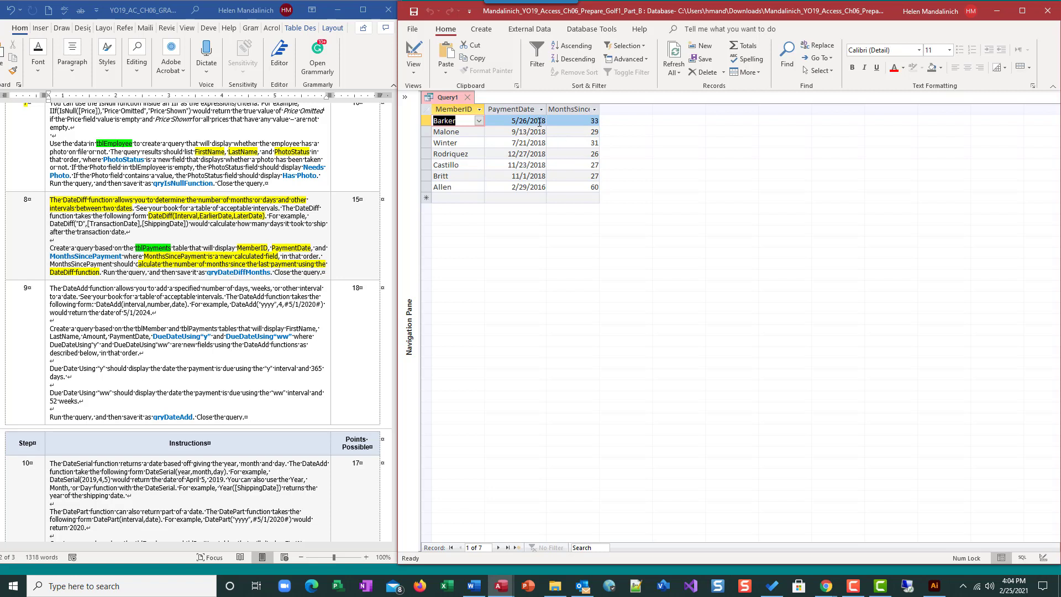
left_click(426, 109)
left_click(482, 109)
left_click(479, 109)
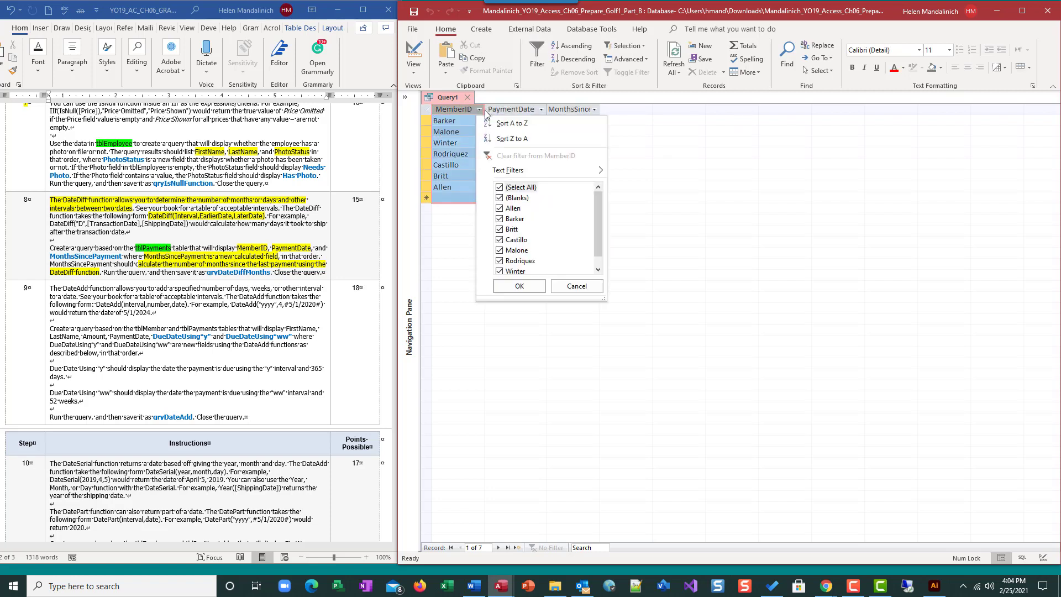
left_click(578, 291)
- Fit all result columns to their contents and select the last record's MonthsSincePayment value
left_click(426, 110)
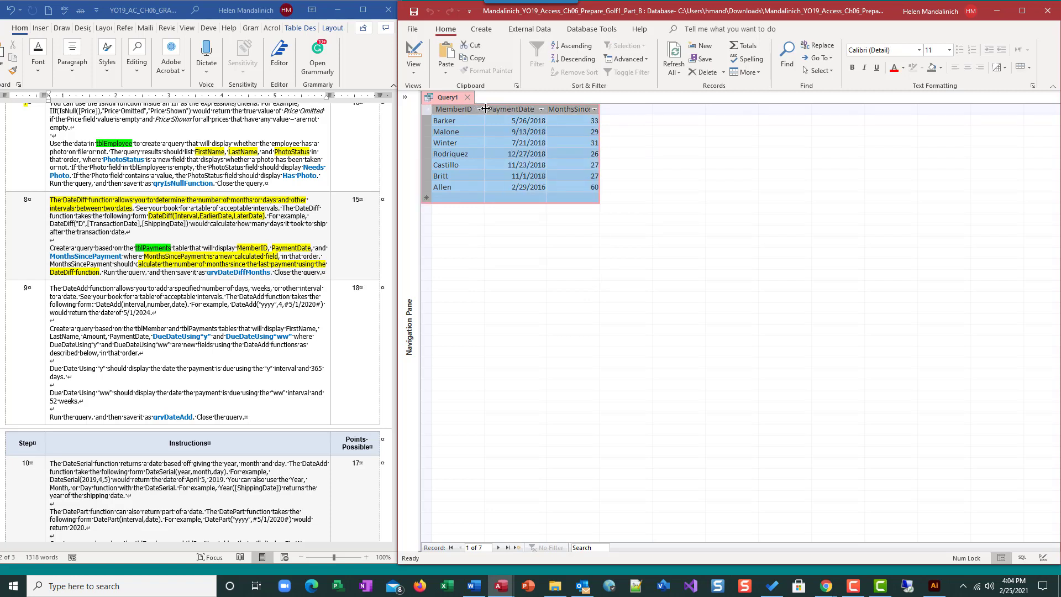
double_click(600, 108)
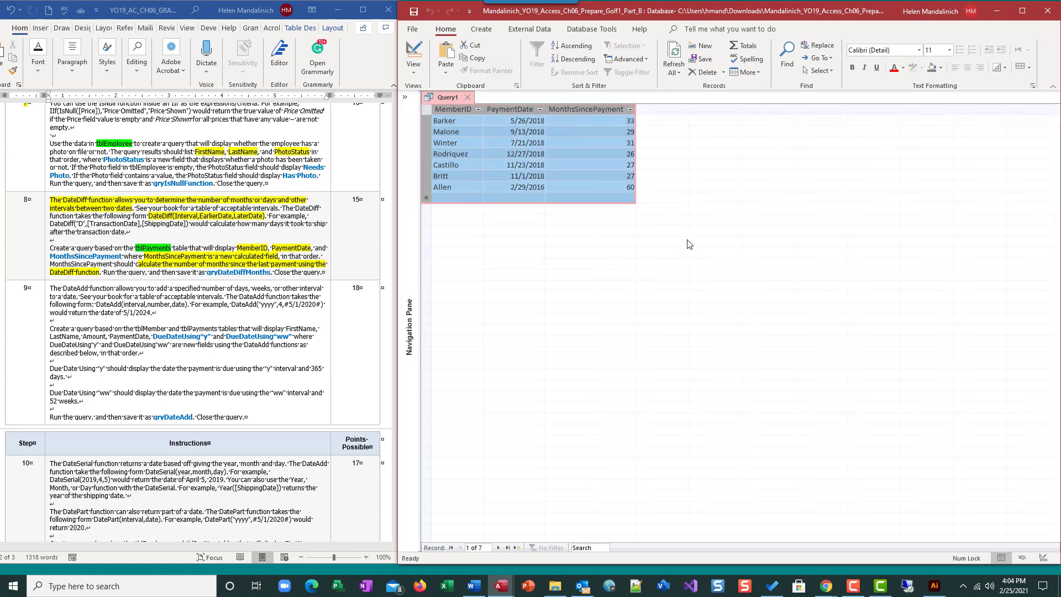
left_click(527, 186)
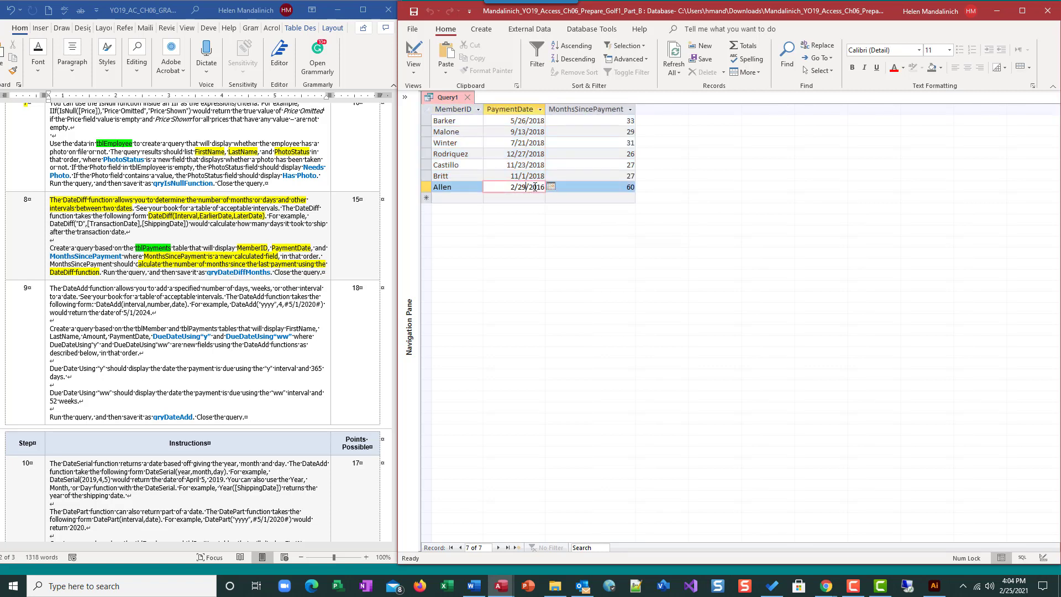
left_click(591, 187)
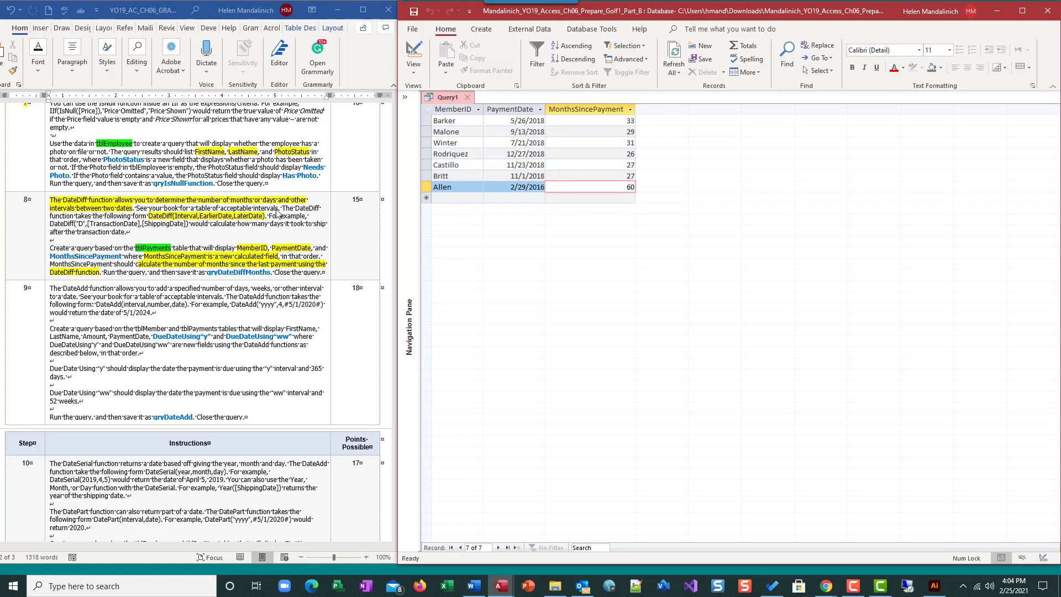
- Save the query as qryDateDiffMonths and close it
left_click(412, 12)
type("qry")
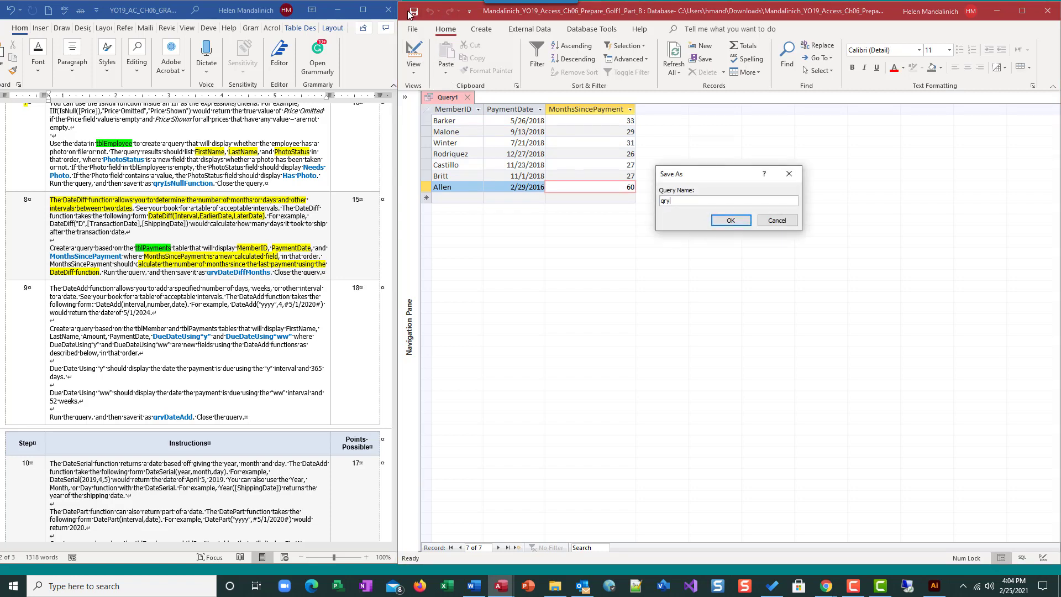
type("DateDiffMonths")
key("Return")
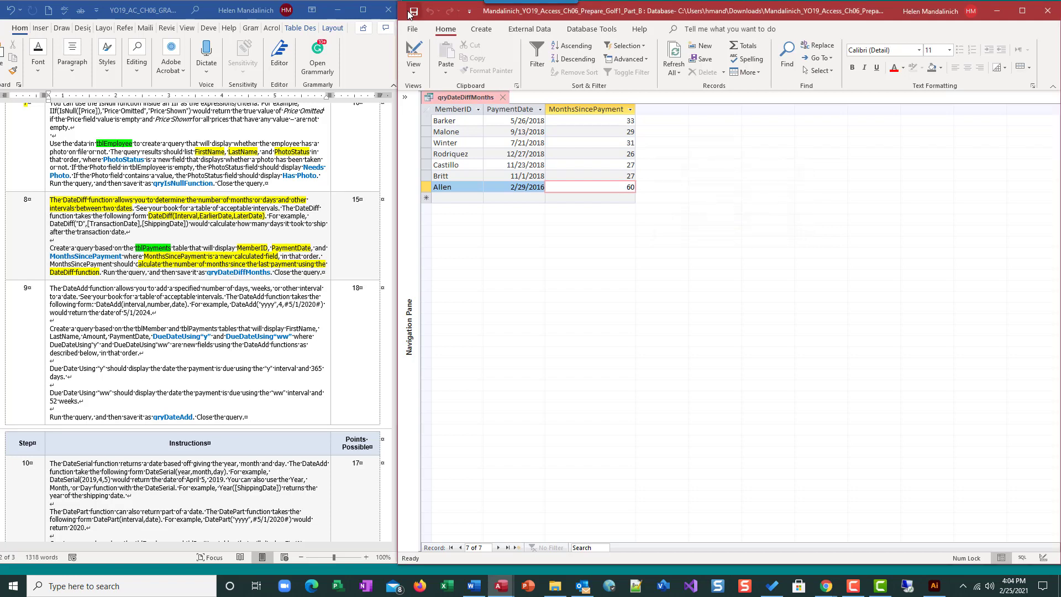
left_click(504, 98)
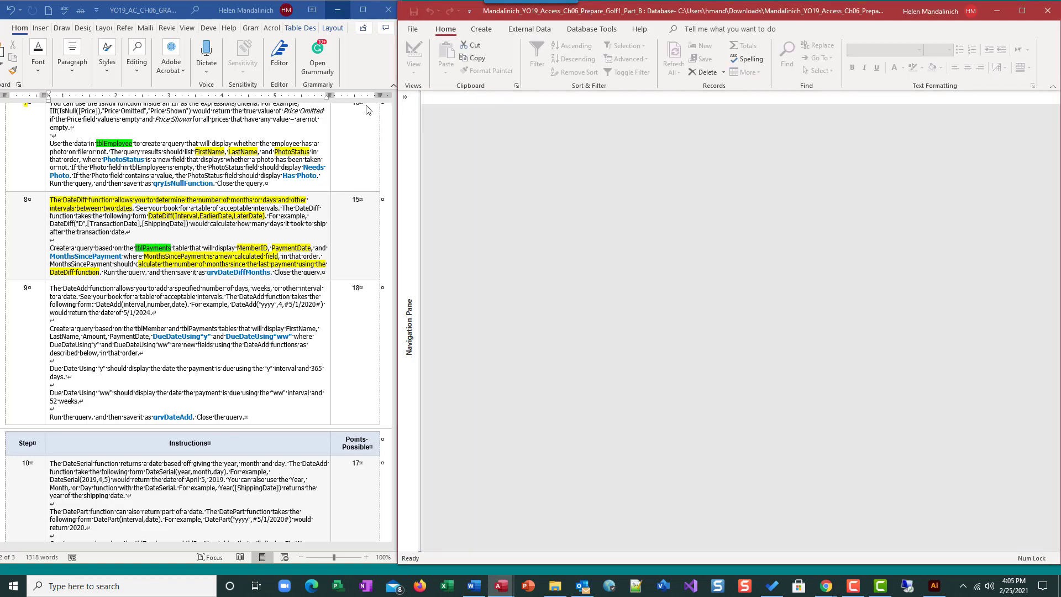
- In the Word instructions, select the step 8 number and read the step 9 requirements for the DateAdd query
left_click(36, 200)
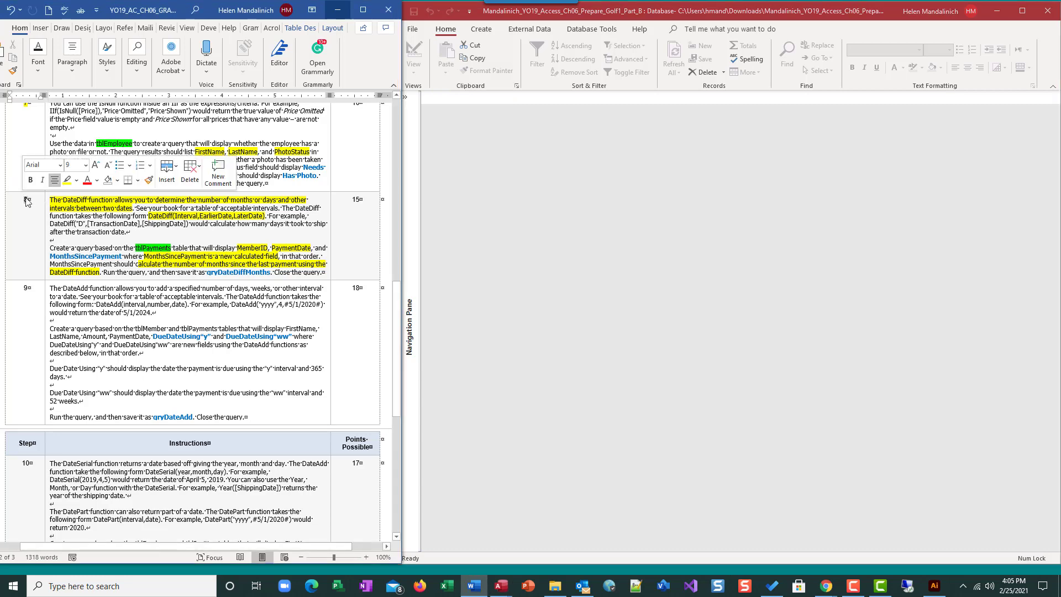
scroll(152, 281, "down", 1)
scroll(152, 281, "down", 2)
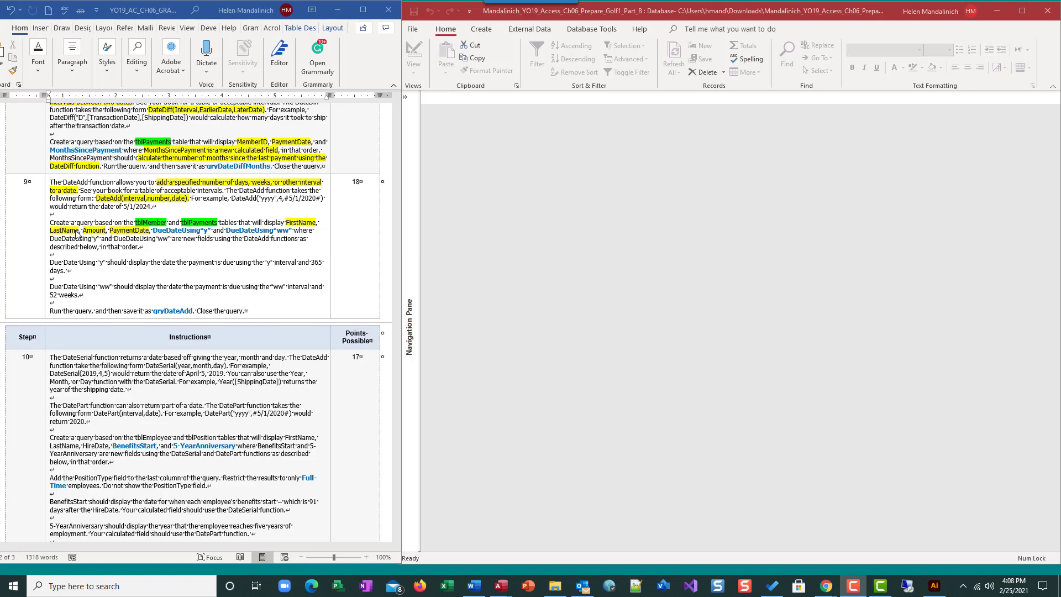
- In the Word step 9 instructions, select the DueDateUsing"y" field name and review the requirements for both due date fields
left_click(214, 234)
left_click_drag(215, 231, 184, 231)
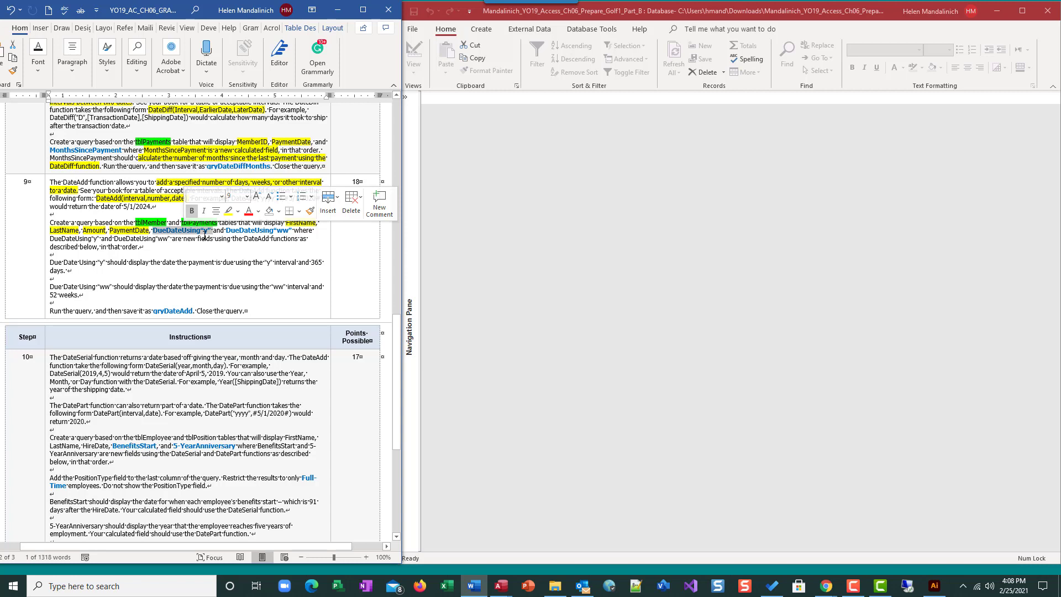
left_click(202, 232)
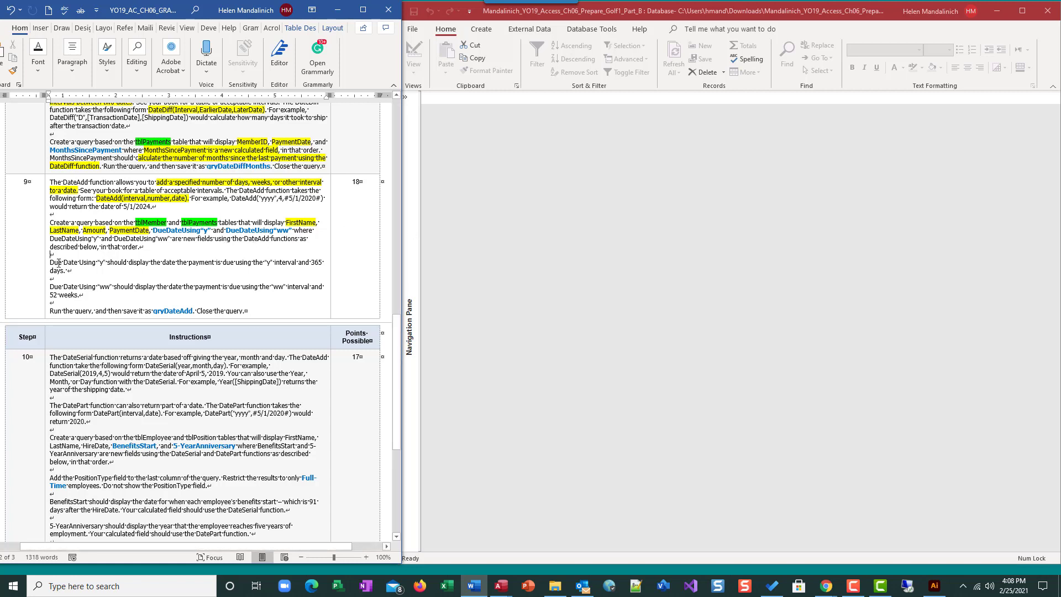
- In Access, create a new query in Design view based on the tblMember and tblPayments tables
left_click(481, 28)
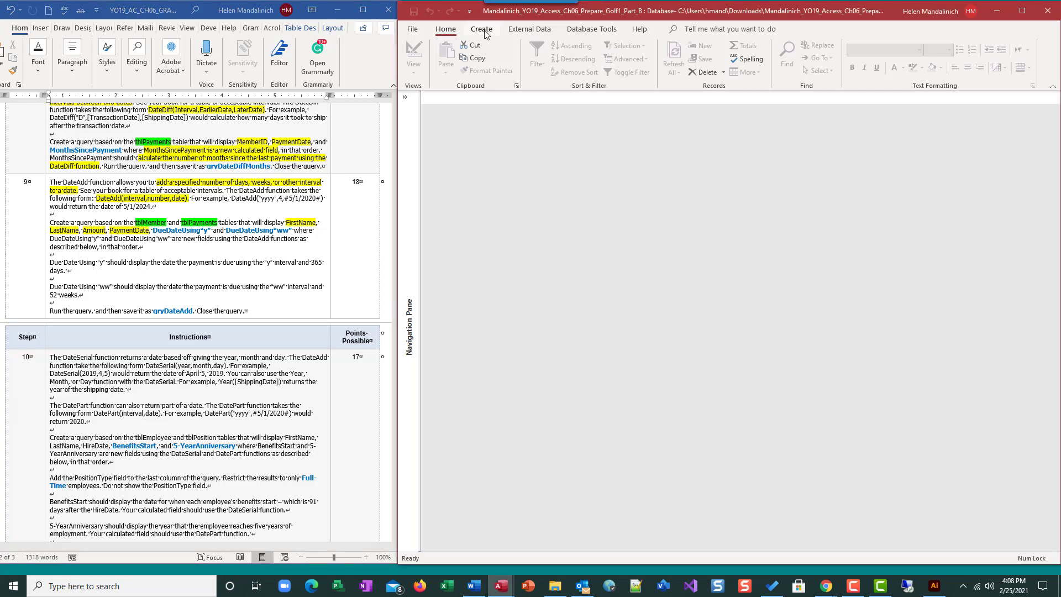
left_click(572, 59)
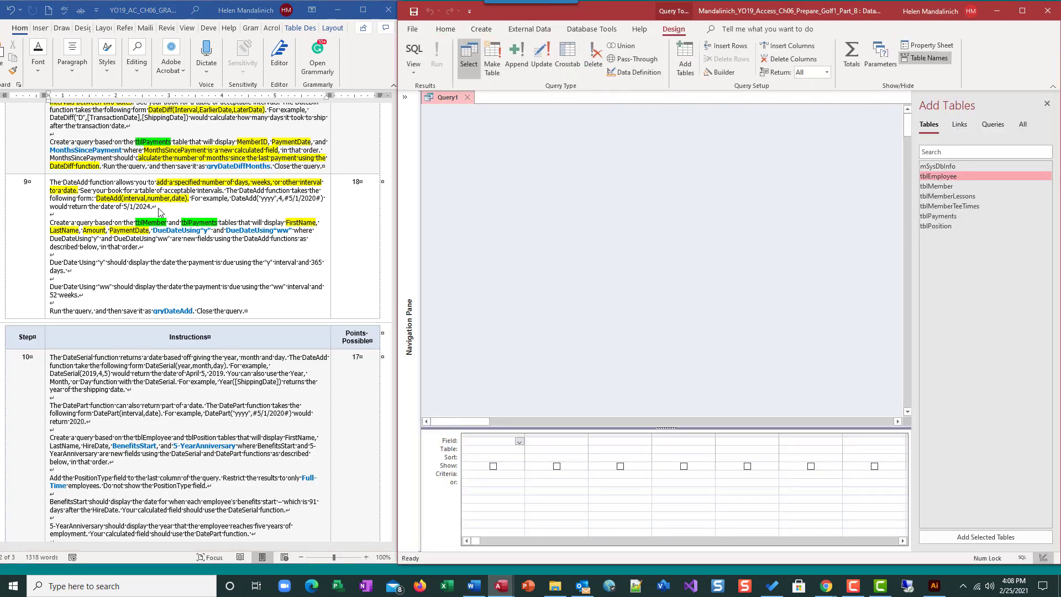
left_click(947, 188)
double_click(947, 188)
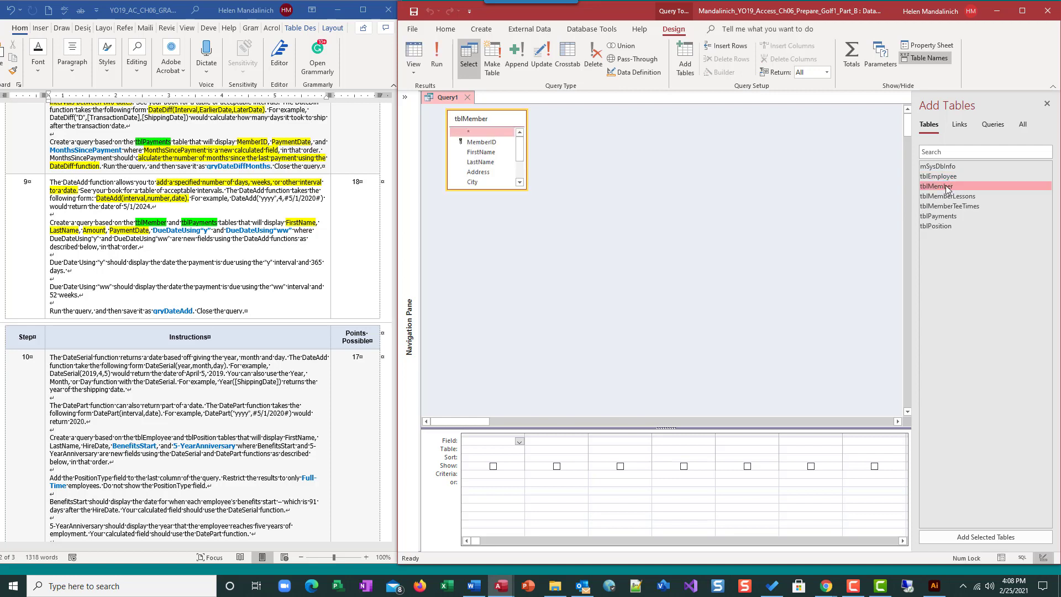
double_click(956, 216)
left_click(1047, 103)
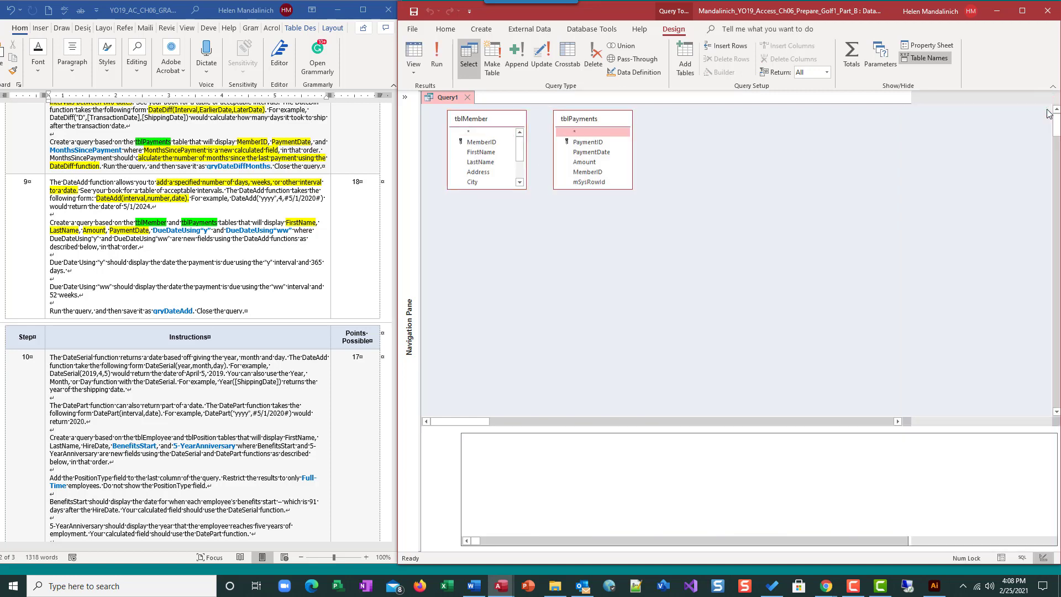
- Enlarge the tblPayments and tblMember field lists to show all fields and move the design grid up beneath them
left_click_drag(626, 188, 626, 202)
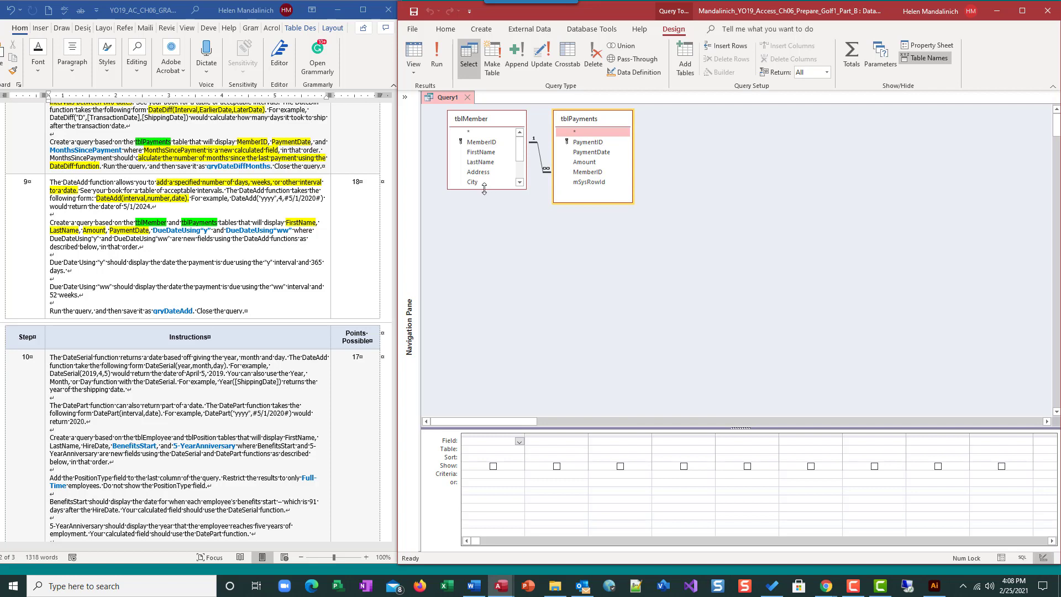
left_click_drag(485, 190, 479, 254)
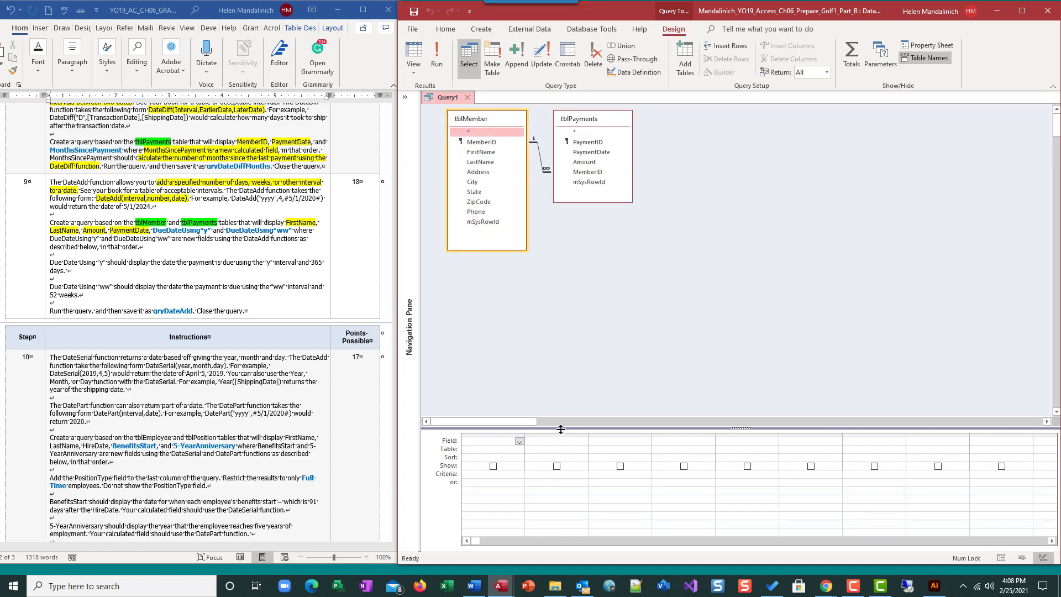
left_click_drag(560, 303, 559, 298)
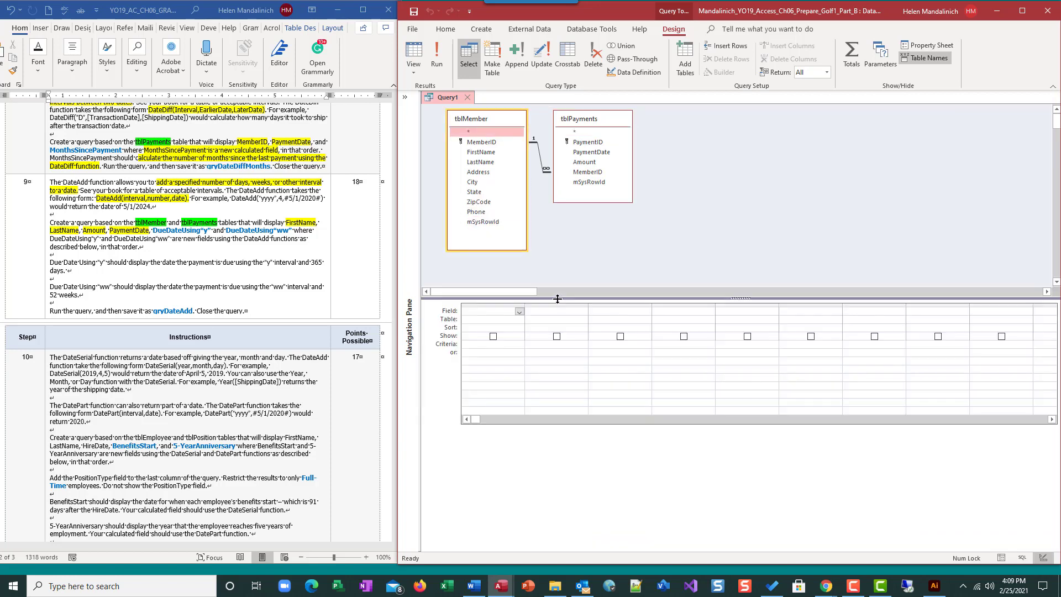
- Add FirstName and LastName from tblMember, plus Amount and PaymentDate from tblPayments, to the query grid
double_click(486, 153)
double_click(486, 161)
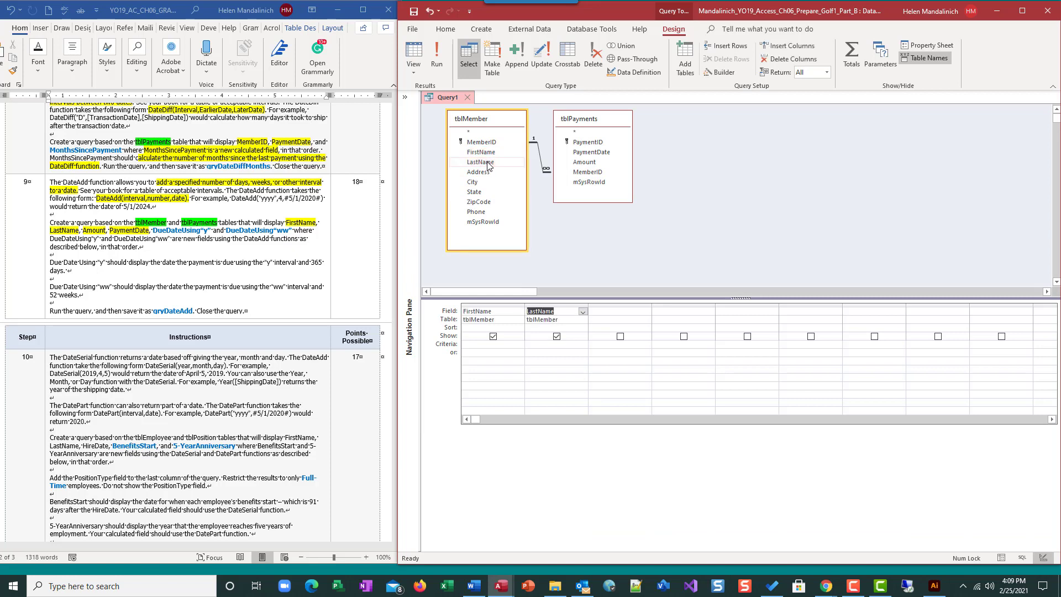
double_click(588, 162)
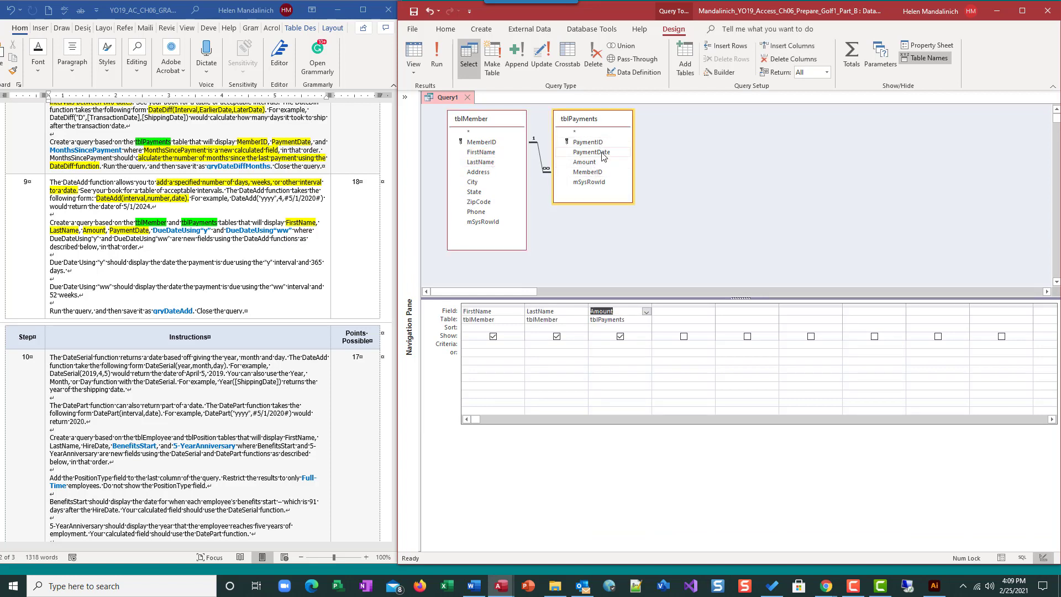
double_click(600, 152)
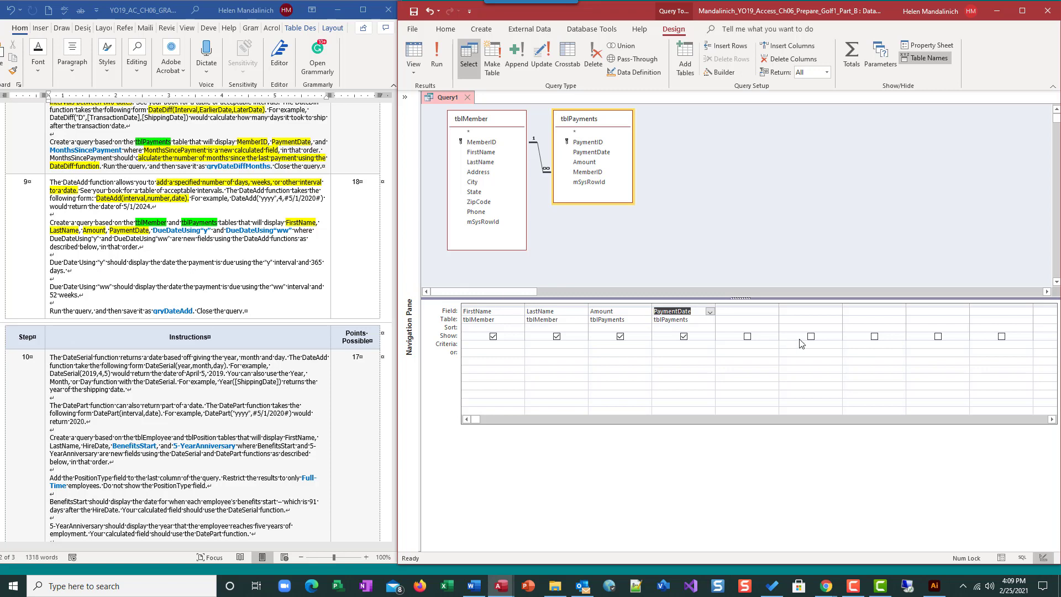
- In the Zoom box for the first empty column, begin the calculated field DueDateUsing"y":DateAdd("y"
left_click(752, 311)
right_click(733, 311)
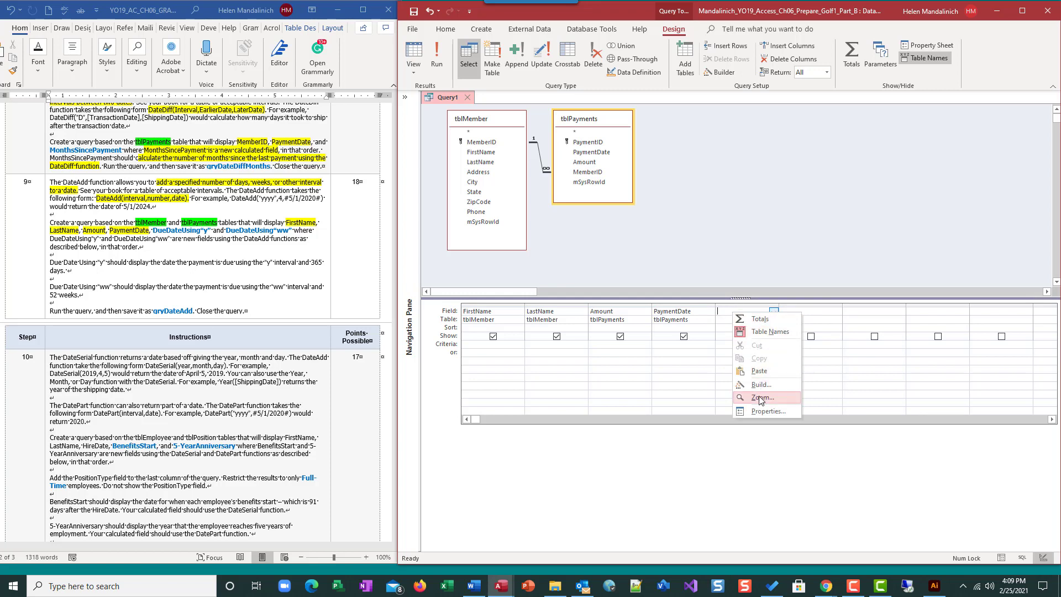
left_click(736, 384)
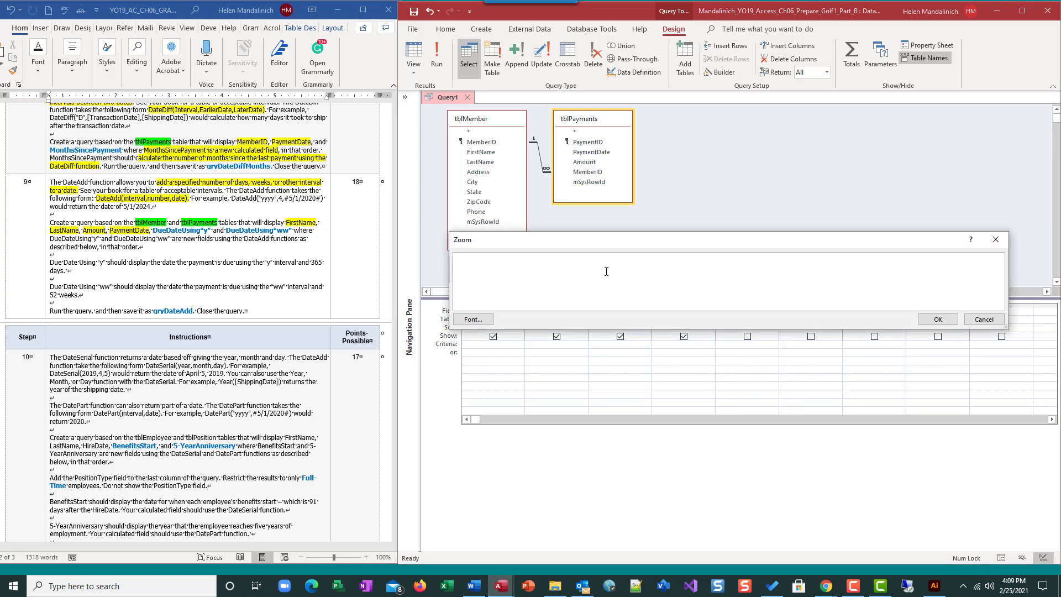
type("Da")
key("BackSpace")
type("ueDateUsing\"y\":")
key("BackSpace")
type(":DateAdd")
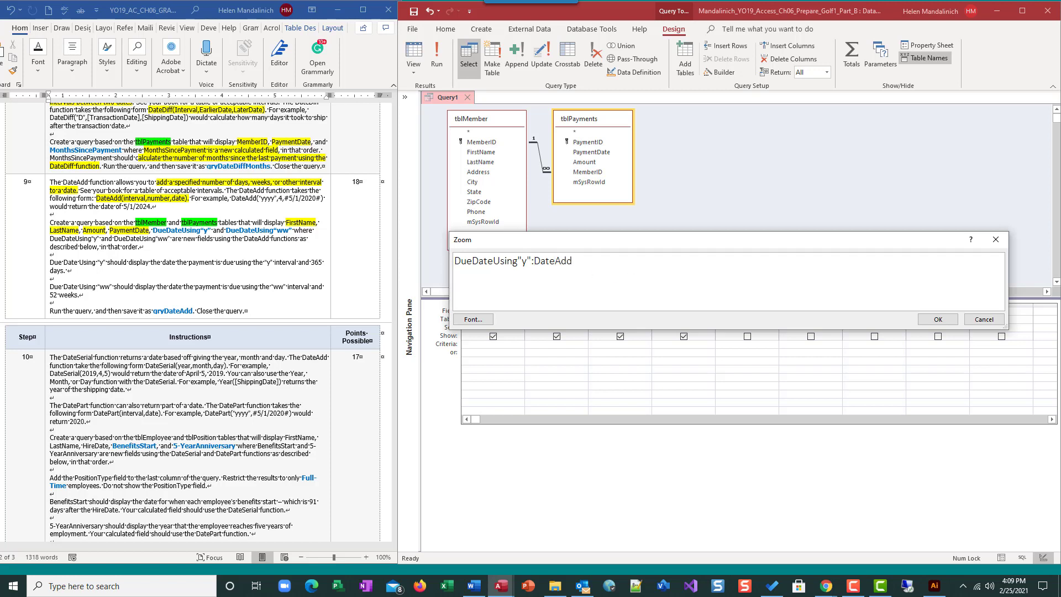
type("(")
type("u")
key("BackSpace")
key("BackSpace")
type("\"y\"")
- Switch to the Pearson eText and check the y interval in the Settings for the Date Interval table
left_click(826, 586)
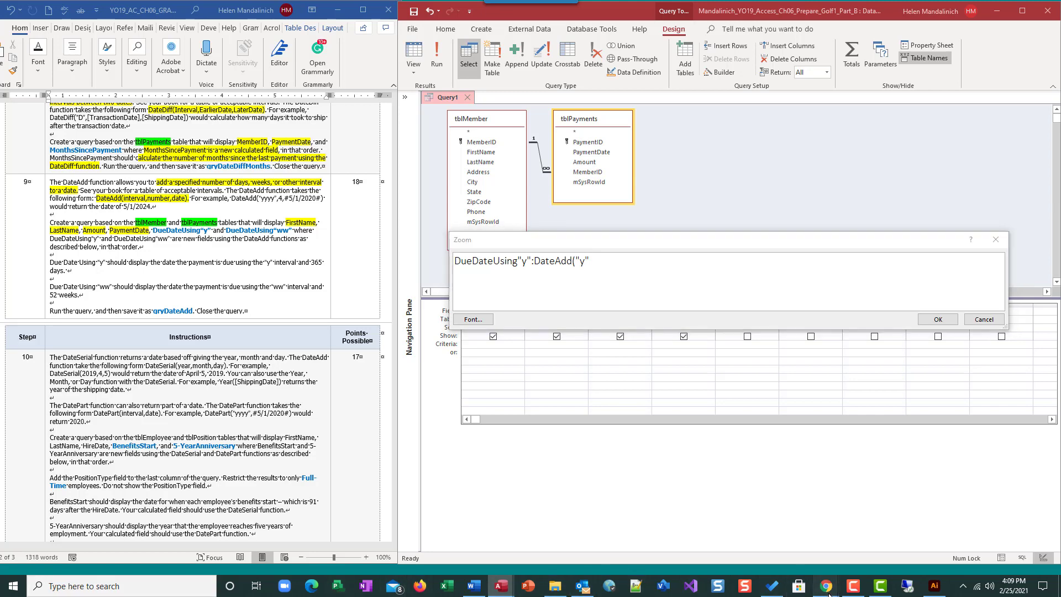
left_click(884, 533)
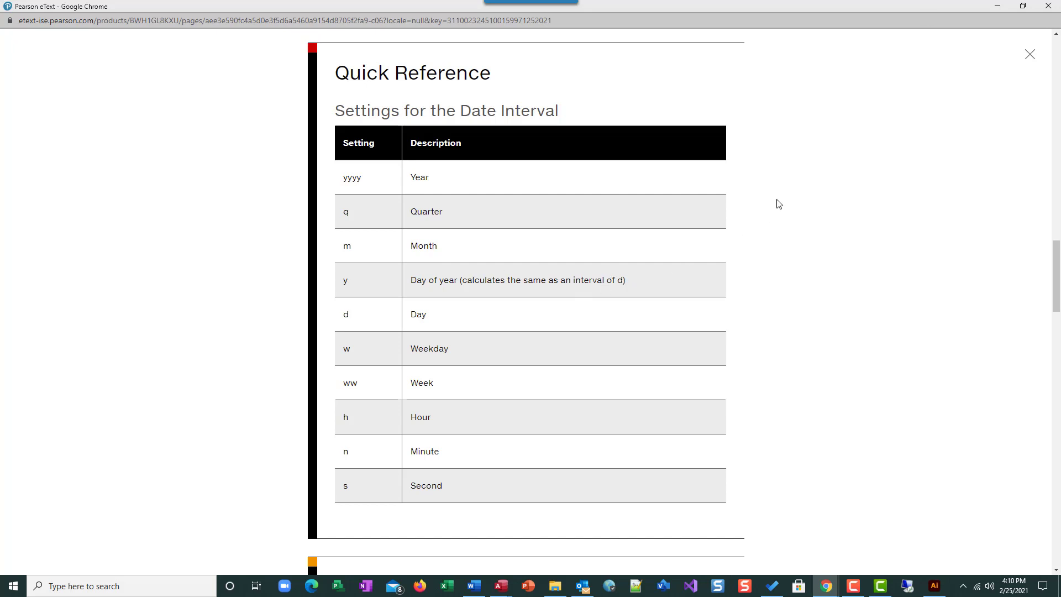
left_click(997, 6)
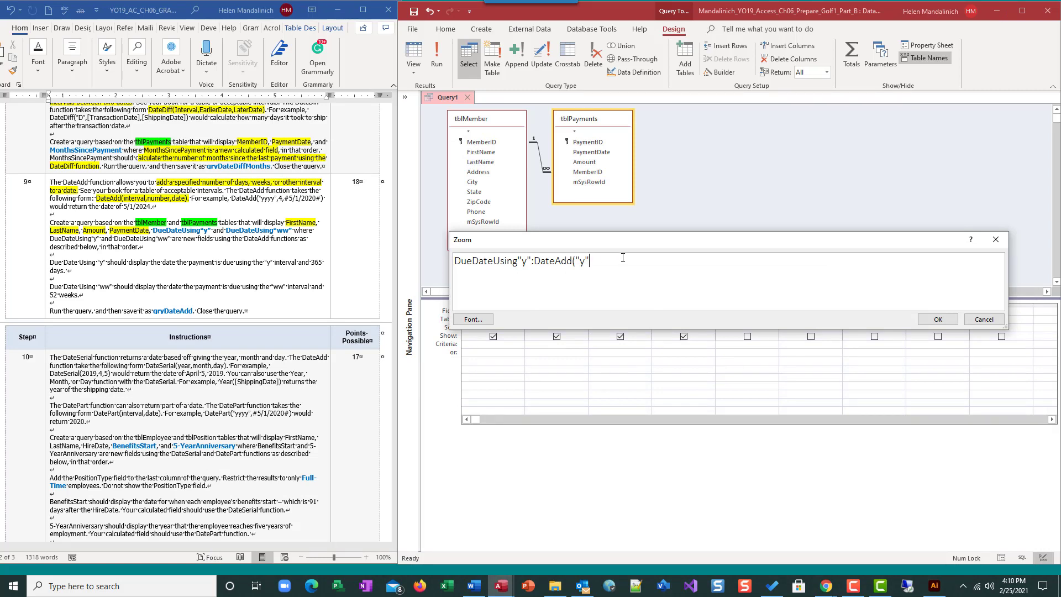
- Complete the DueDateUsing"y" expression with ,365,[PaymentDate]) and run the query
type(",365,")
type("[PaymentDate])")
left_click(938, 319)
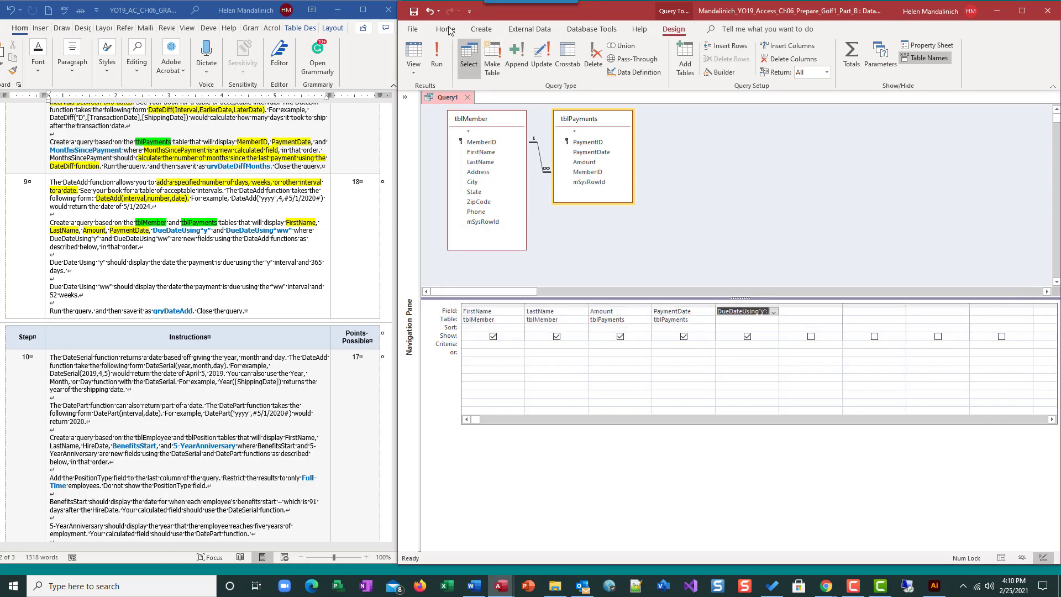
left_click(433, 52)
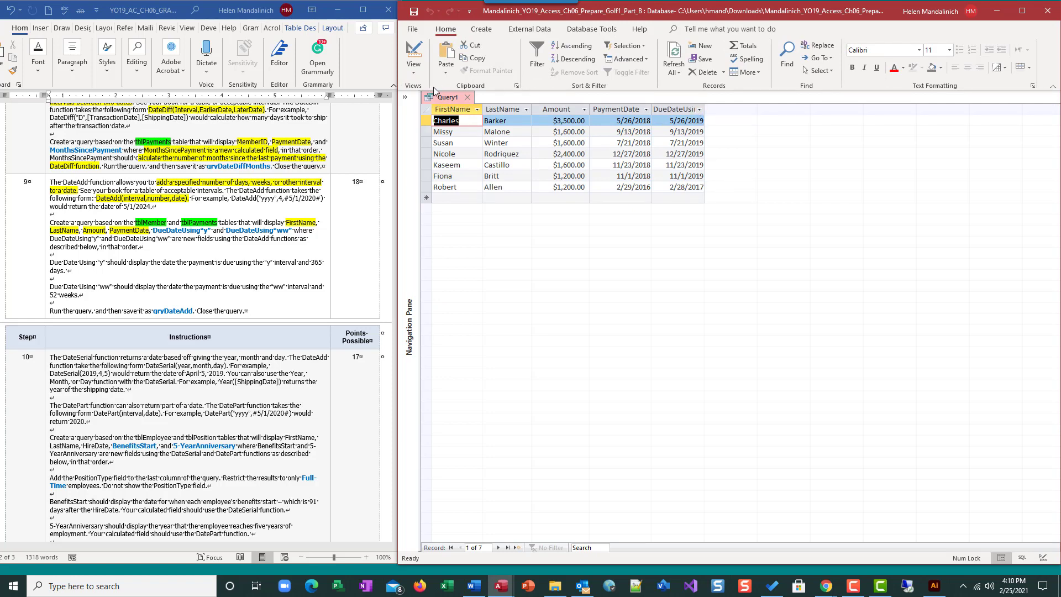
- Back in Design view, begin the field DueDateUsing"ww":DateAdd(" in the next empty column and check the week interval in the Pearson eText
left_click(414, 55)
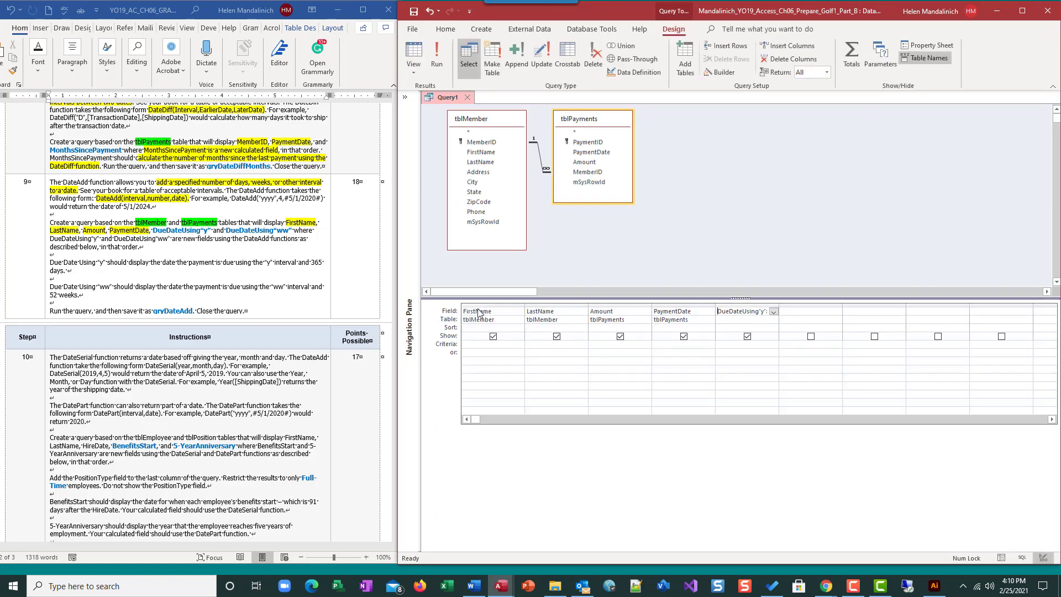
left_click(797, 310)
right_click(797, 311)
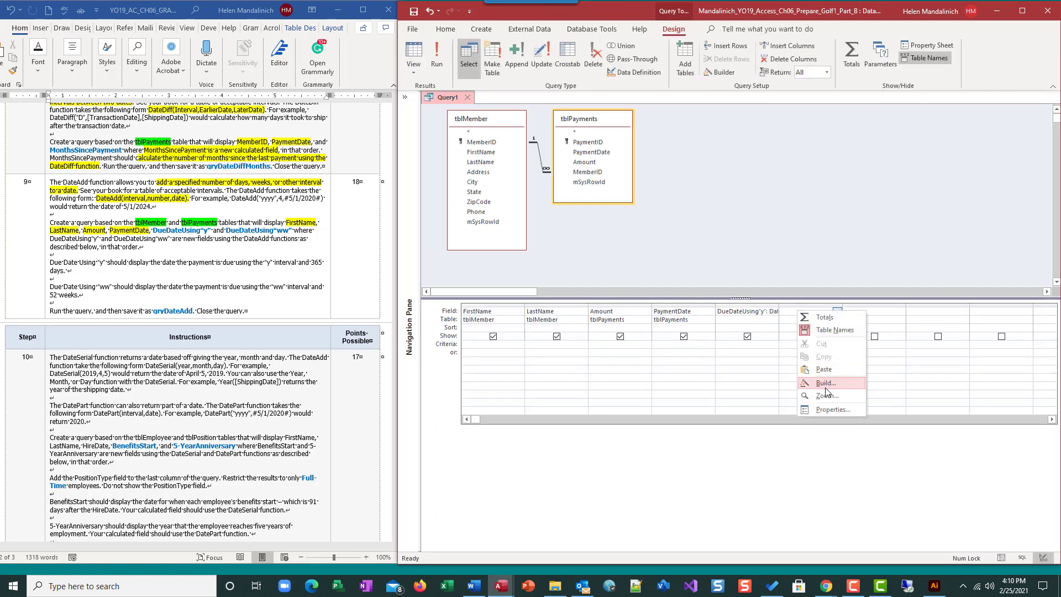
left_click(827, 399)
type("Date")
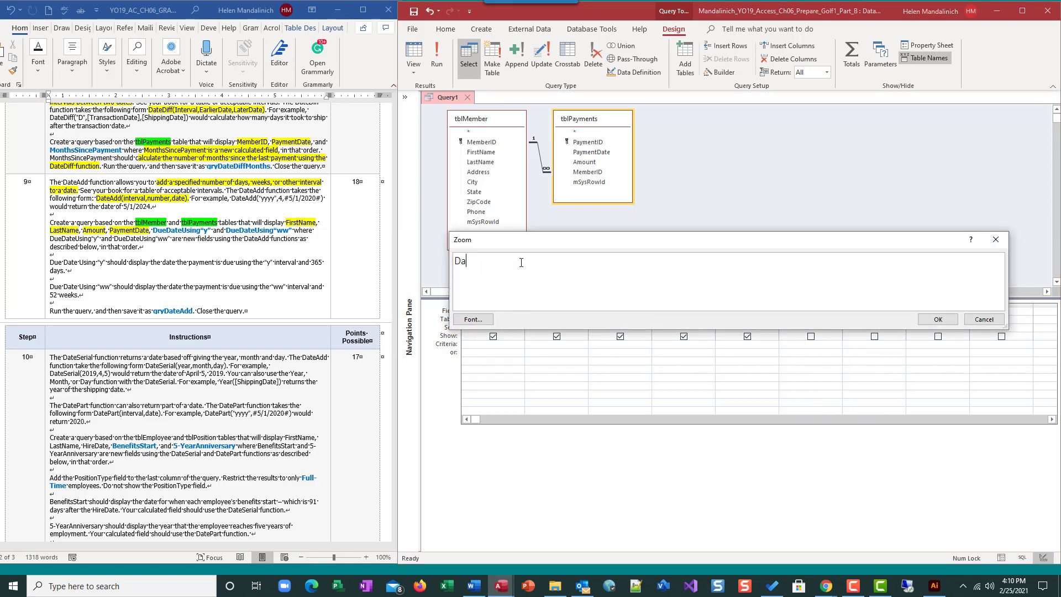
key("BackSpace")
key("BackSpace")
key("BackSpace")
type("ueDateUsing\"ww\":DateAdd(\"")
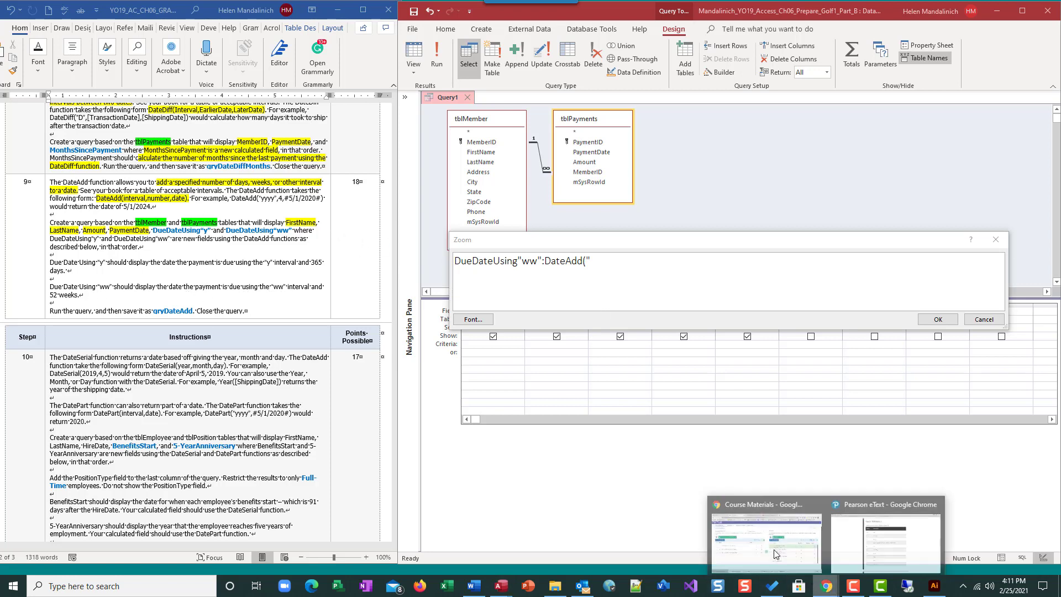
left_click(879, 552)
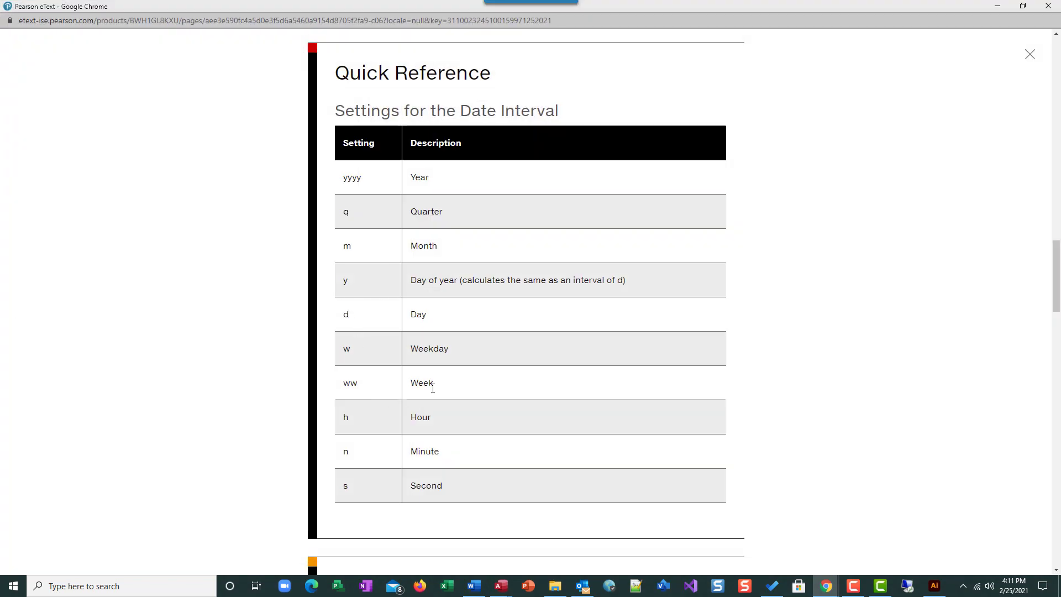
left_click(996, 8)
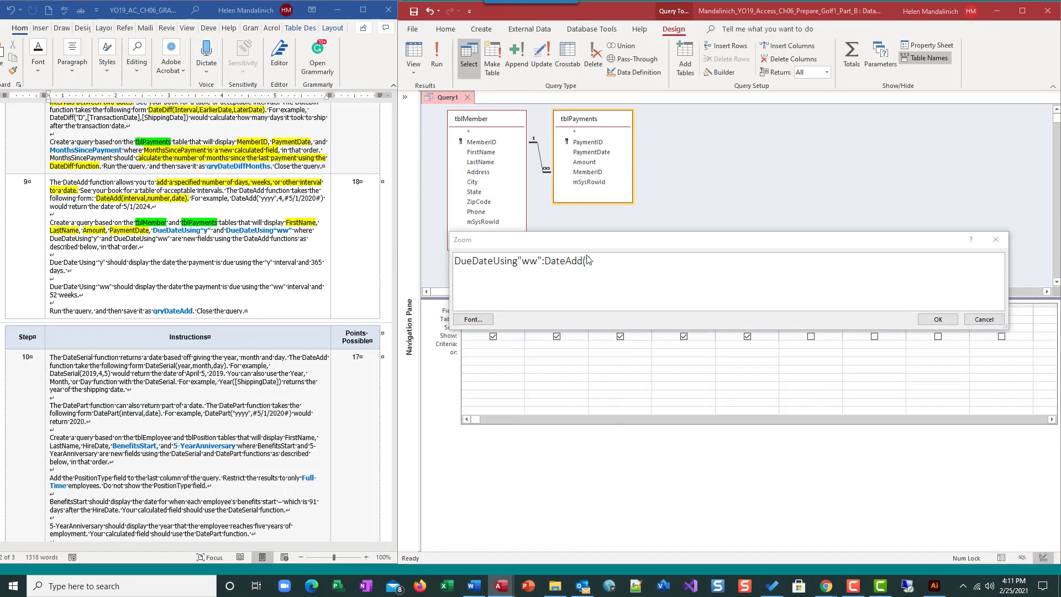
- Complete the DueDateUsing"ww" expression with ww",52,[PaymentDate]) and run the query
type("ww")
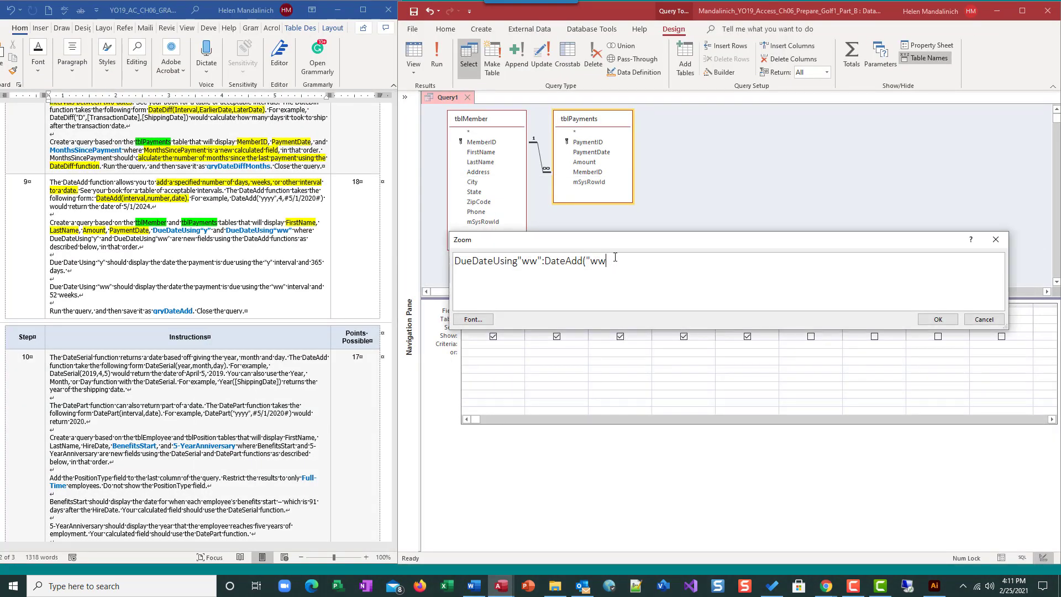
type("\",52,[PaymentPade])")
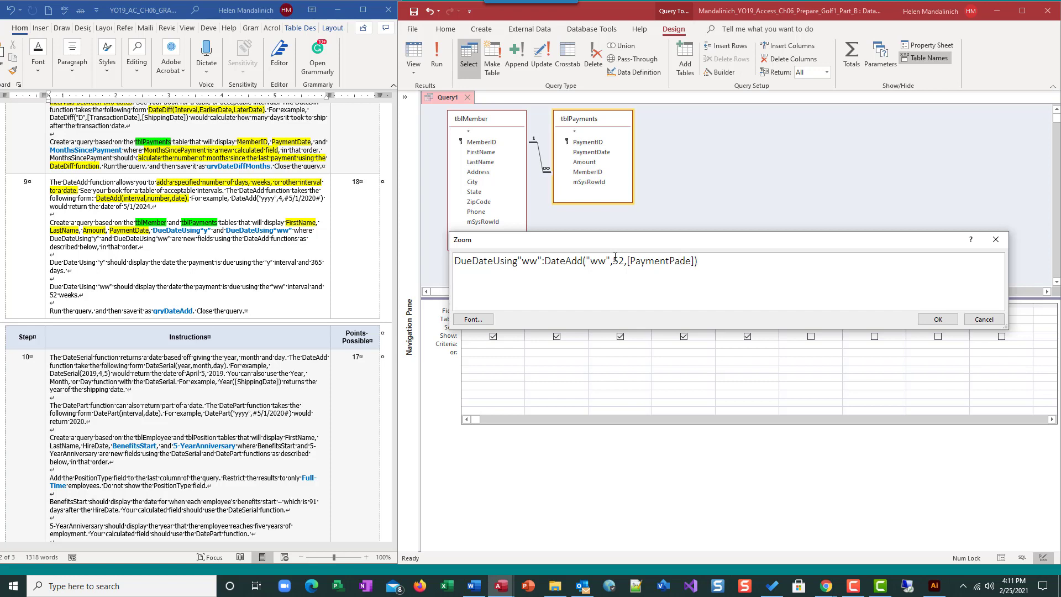
key("Left")
key("Left")
key("Left")
key("BackSpace")
key("BackSpace")
key("BackSpace")
type("Dat")
left_click(937, 319)
left_click(436, 56)
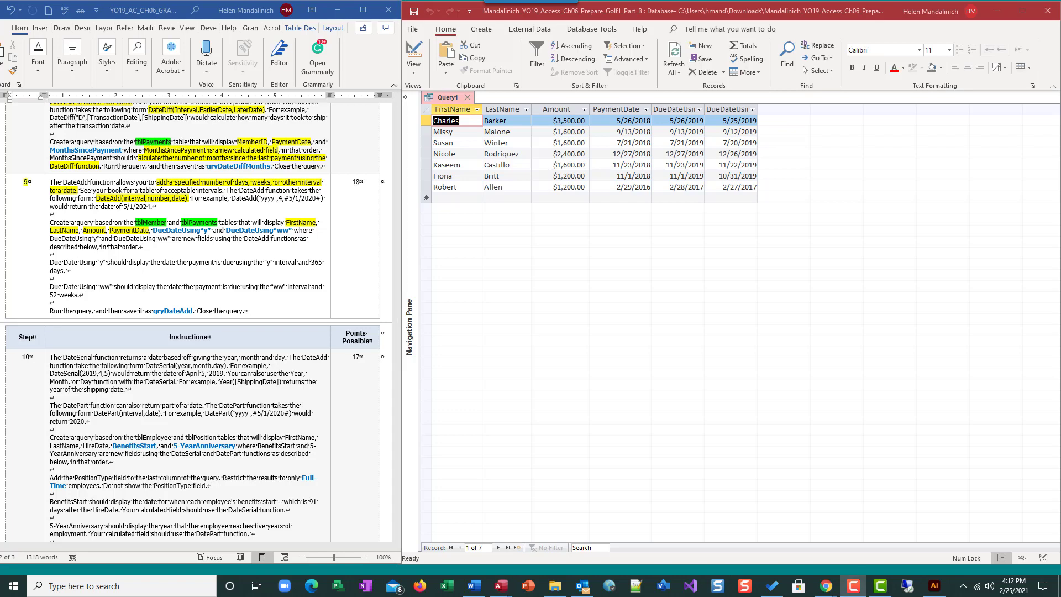
- Save the query as qryDateAdd and close it
scroll(314, 392, "down", 2)
scroll(315, 392, "down", 4)
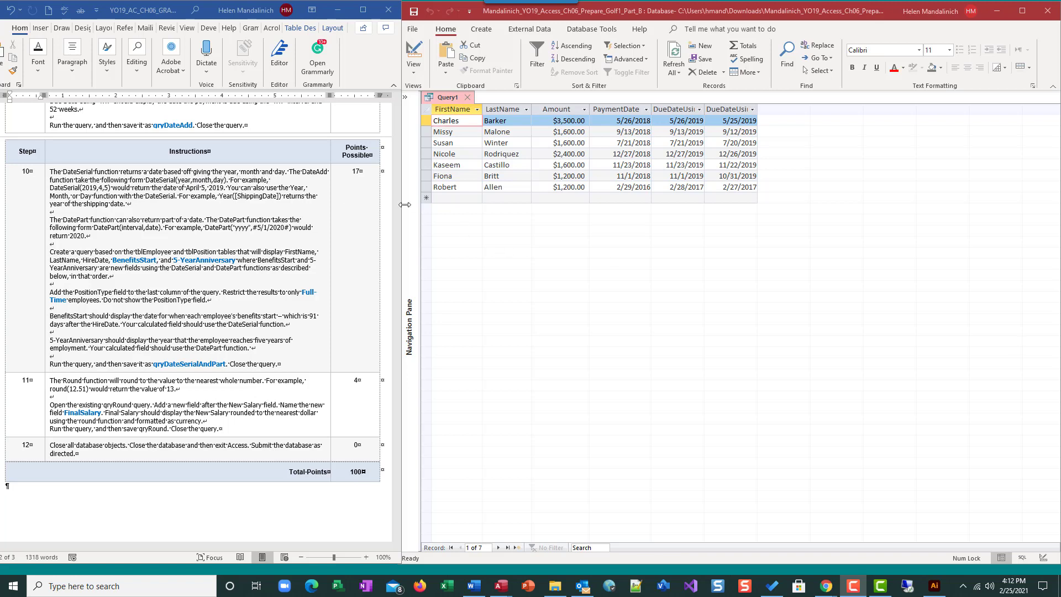
scroll(243, 246, "up", 2)
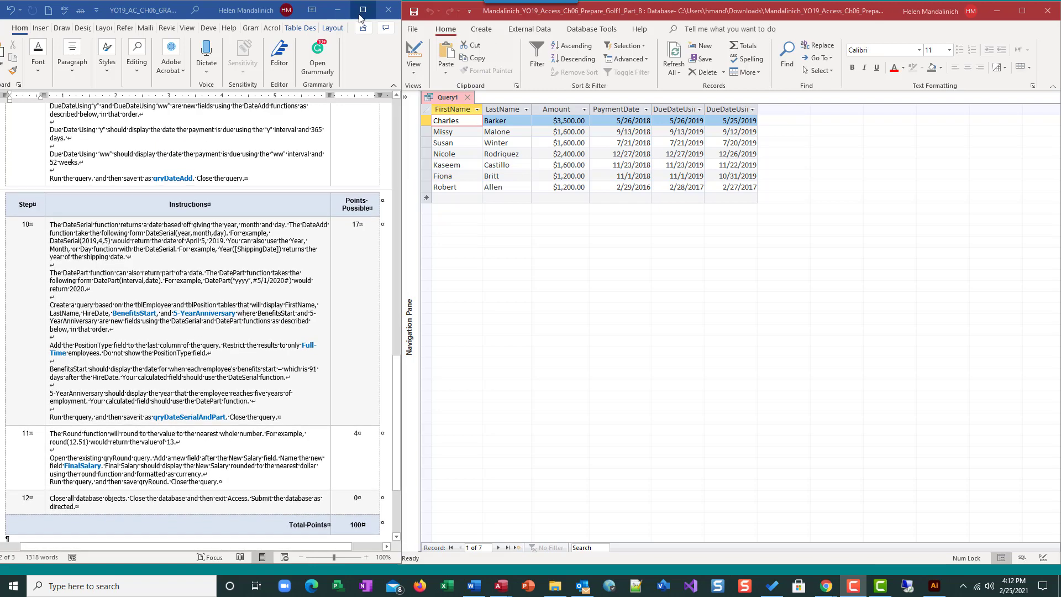
left_click(416, 15)
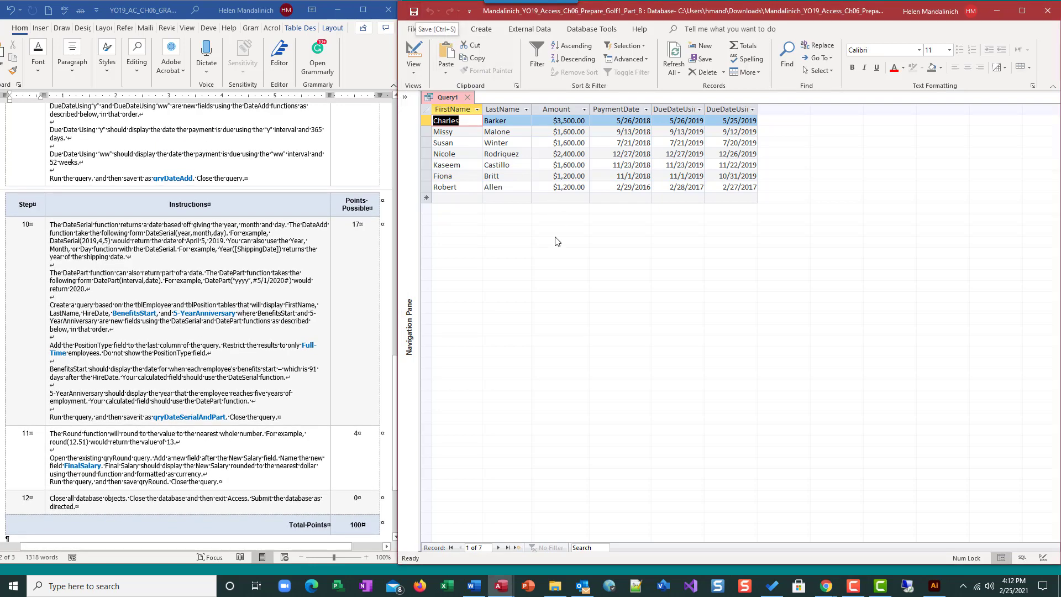
left_click(415, 13)
type("q")
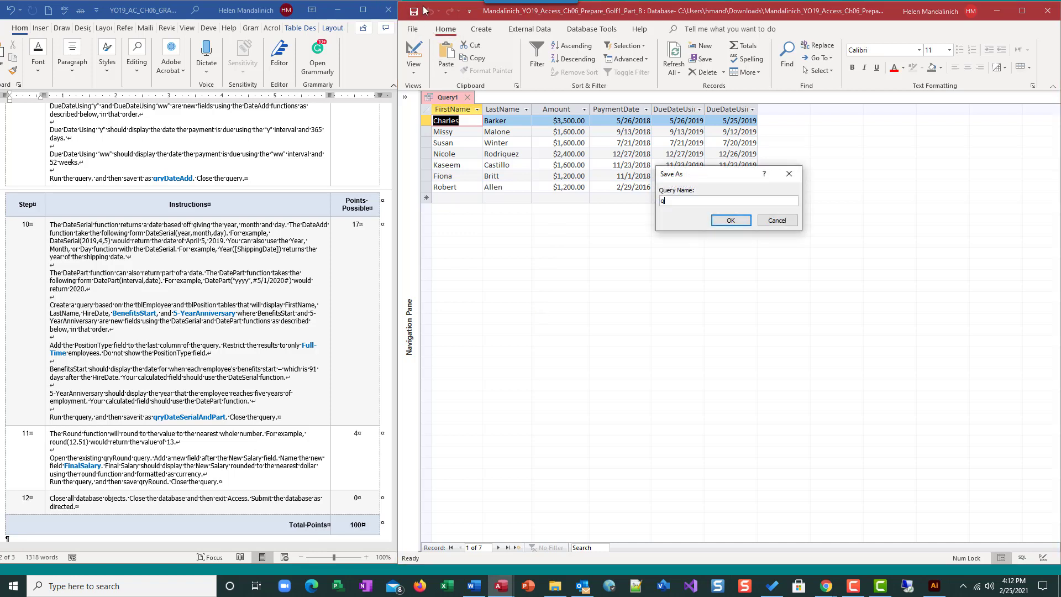
type("ryDateAdd")
key("Return")
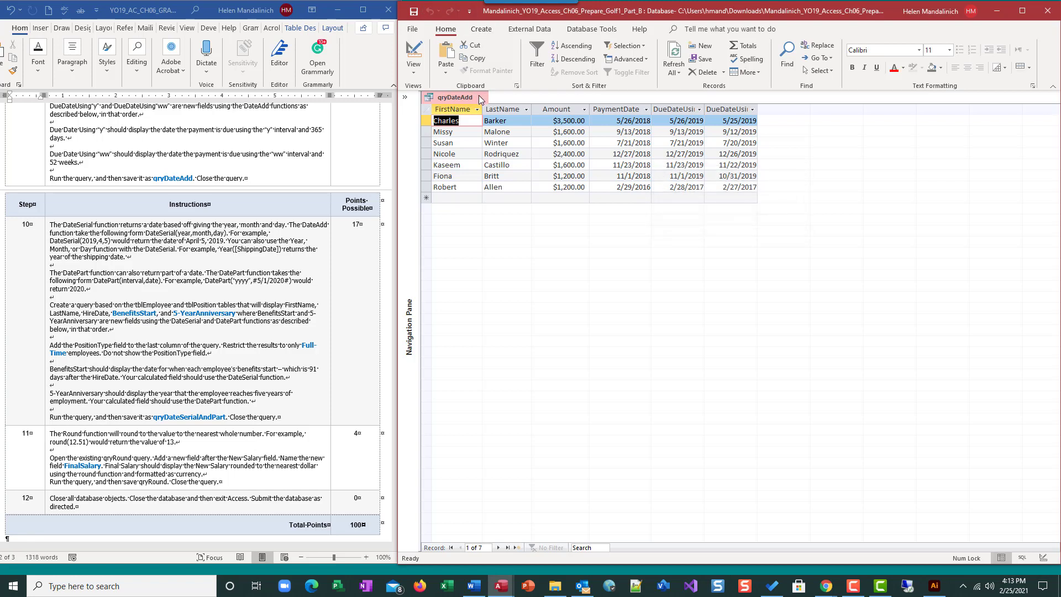
key("ctrl+w")
- Read the step 10 requirements for the DateSerial and DatePart query in the Word instructions
scroll(196, 307, "down", 1)
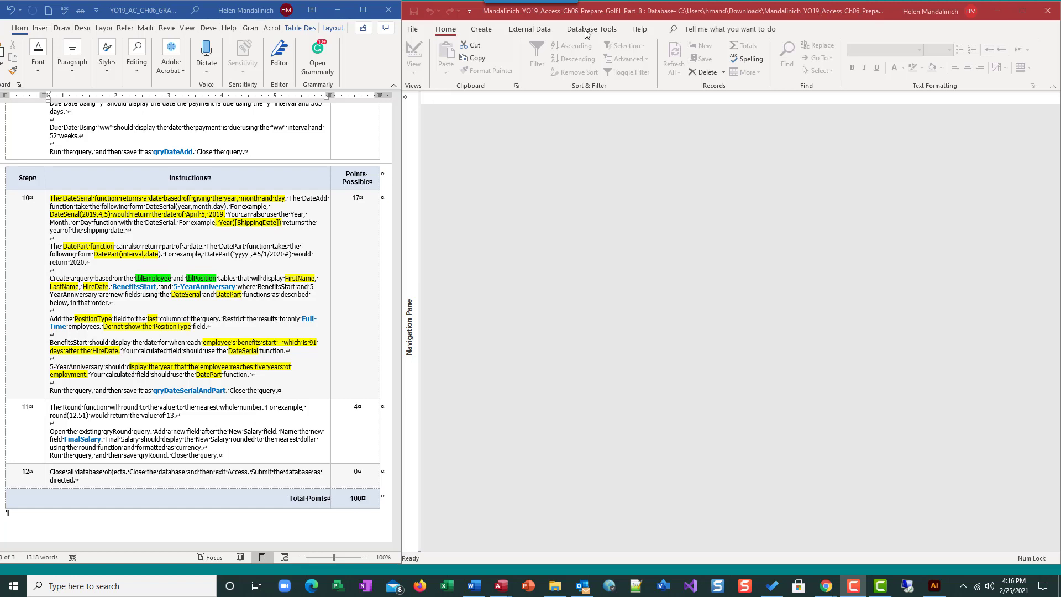
- Create a new query in Design view based on the tblEmployee and tblPosition tables
left_click(482, 30)
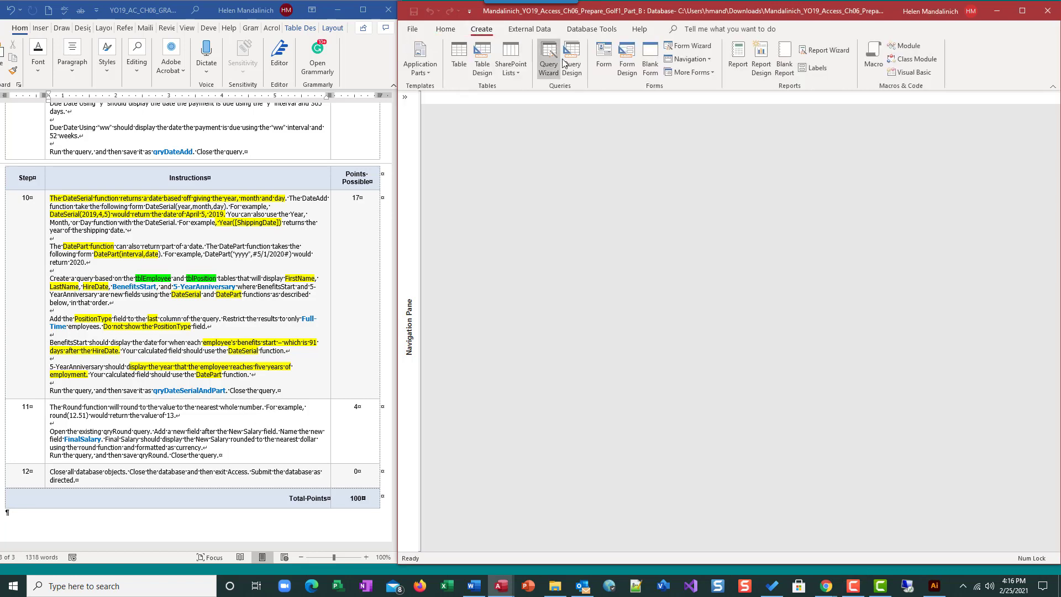
left_click(571, 60)
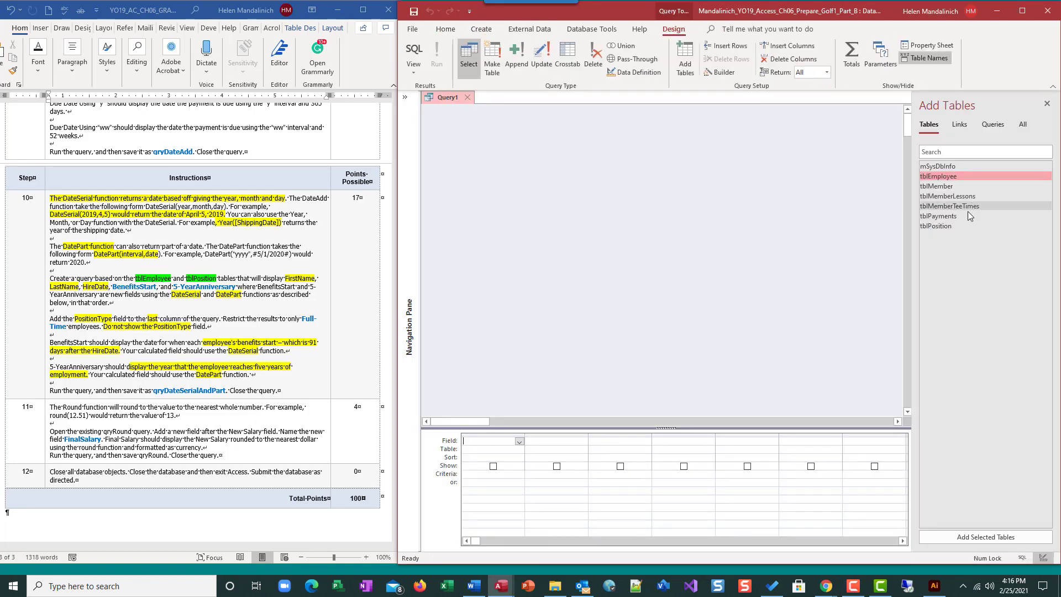
double_click(969, 174)
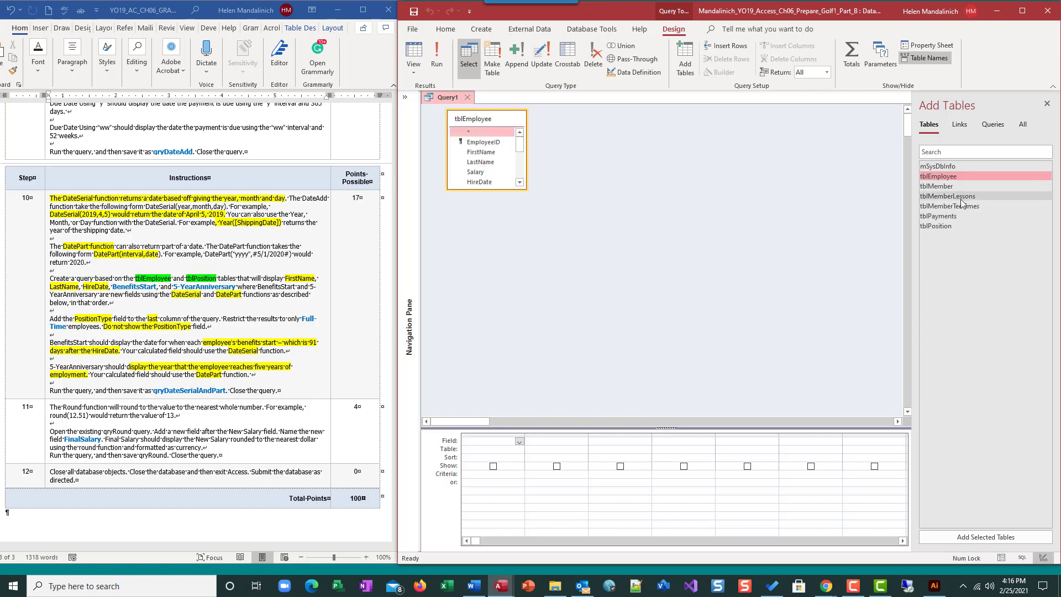
double_click(950, 226)
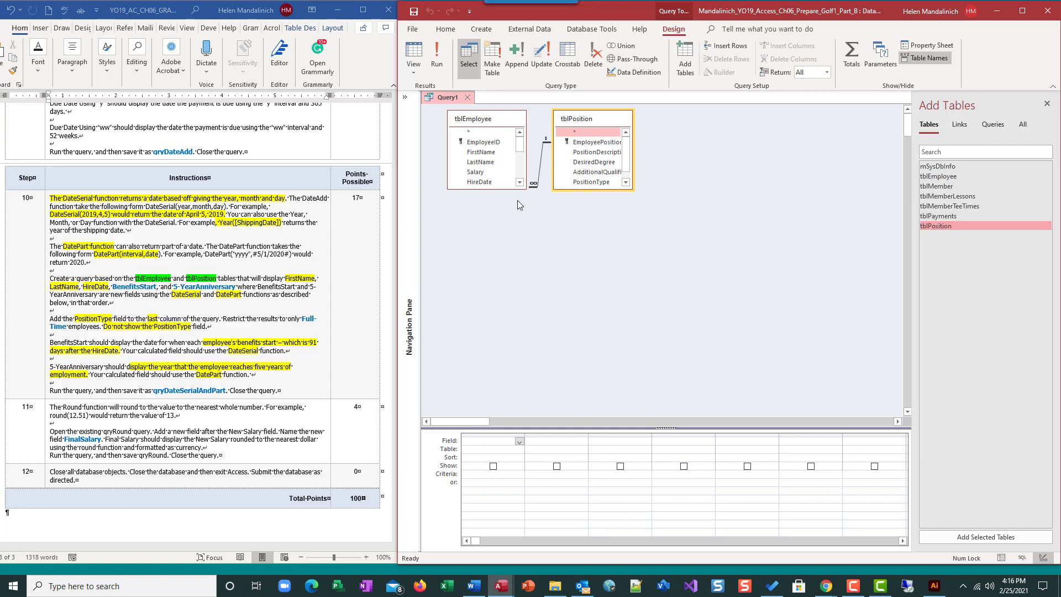
- Enlarge both table field lists to show all their fields, close the Add Tables pane, and raise the top edge of the design grid
left_click_drag(509, 188, 510, 292)
left_click_drag(586, 189, 590, 210)
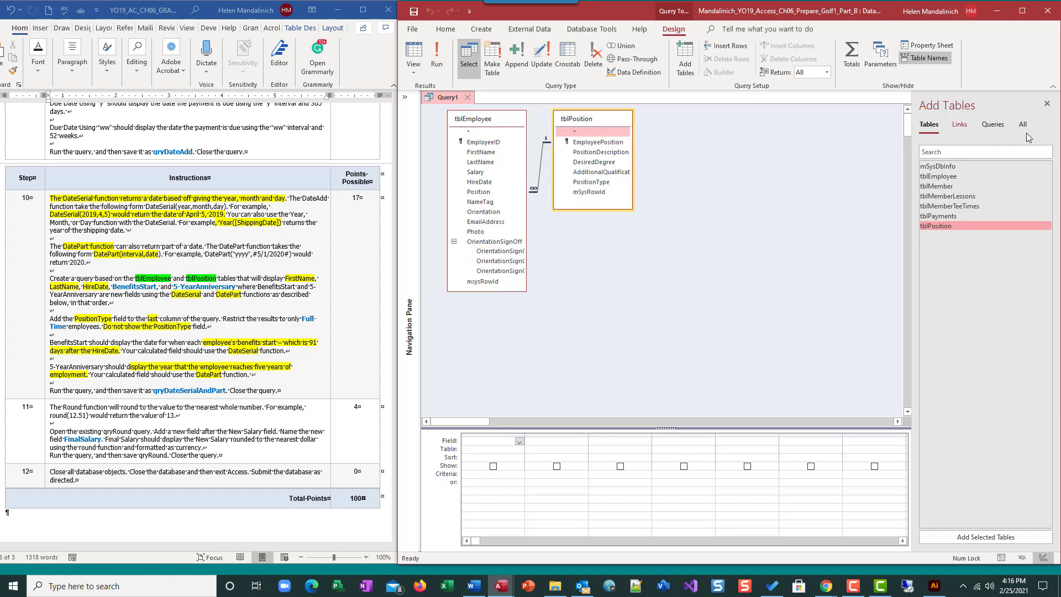
left_click(1047, 105)
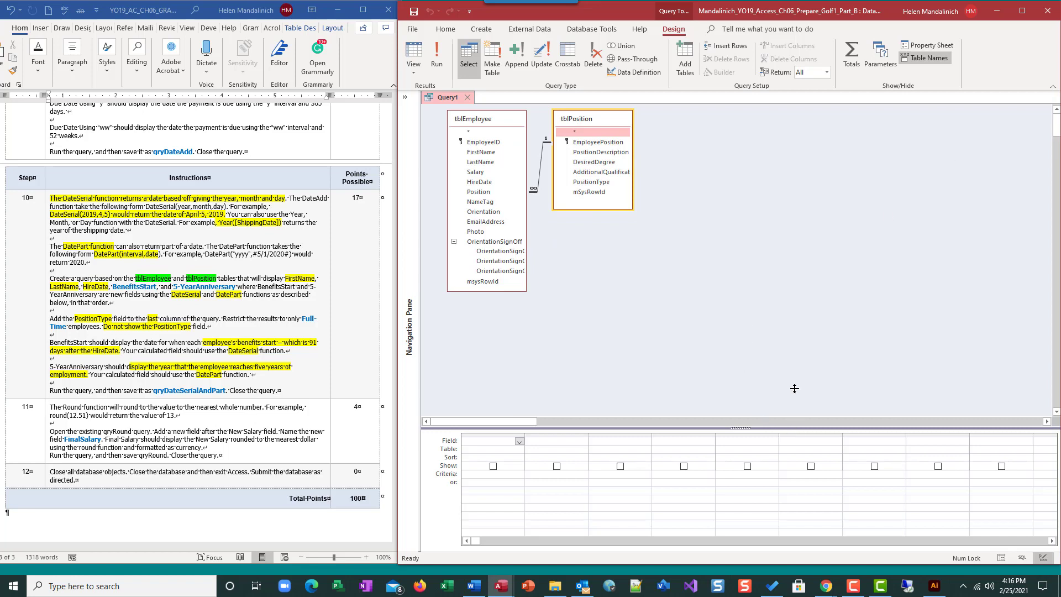
left_click_drag(799, 313, 799, 311)
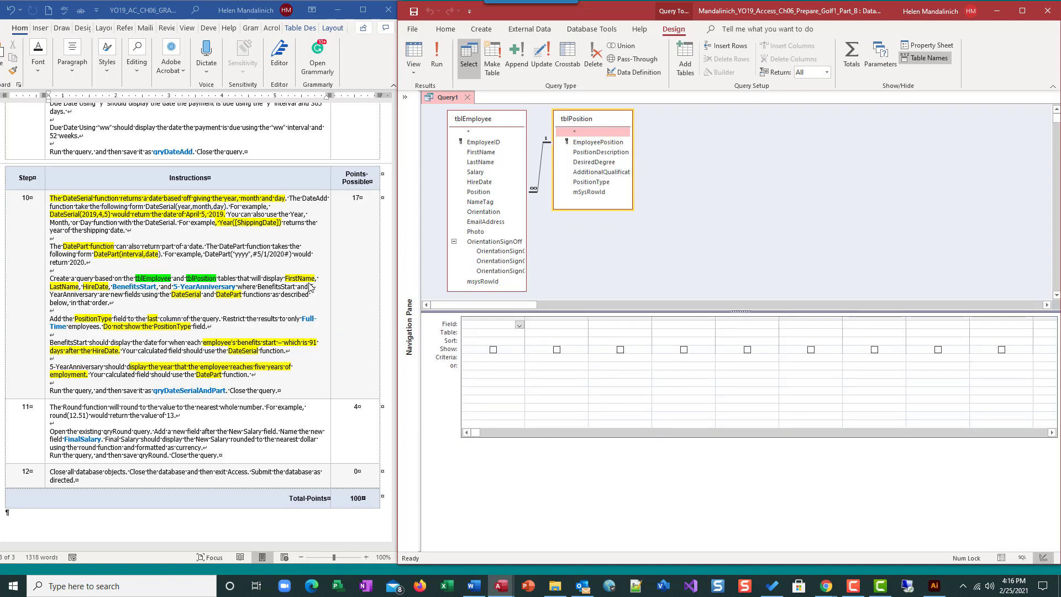
- Add the FirstName, LastName and HireDate fields from tblEmployee to the query grid
double_click(492, 153)
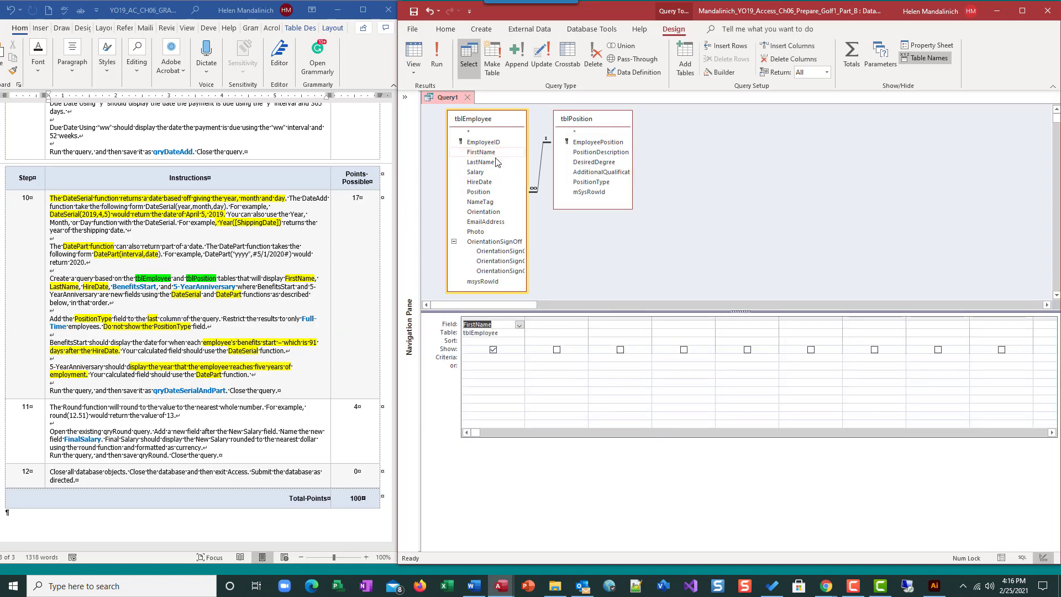
double_click(494, 162)
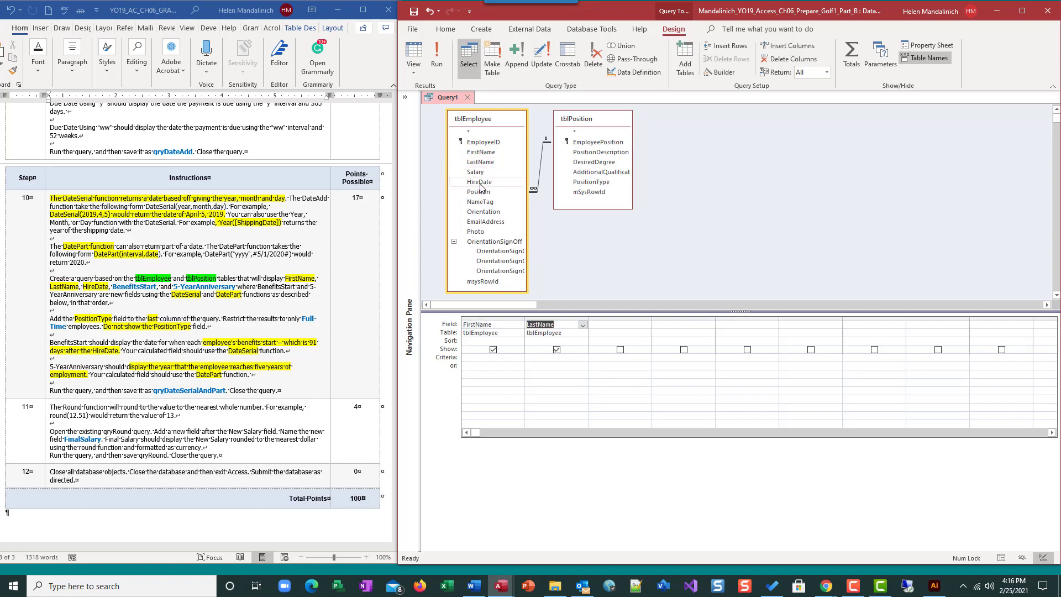
double_click(479, 184)
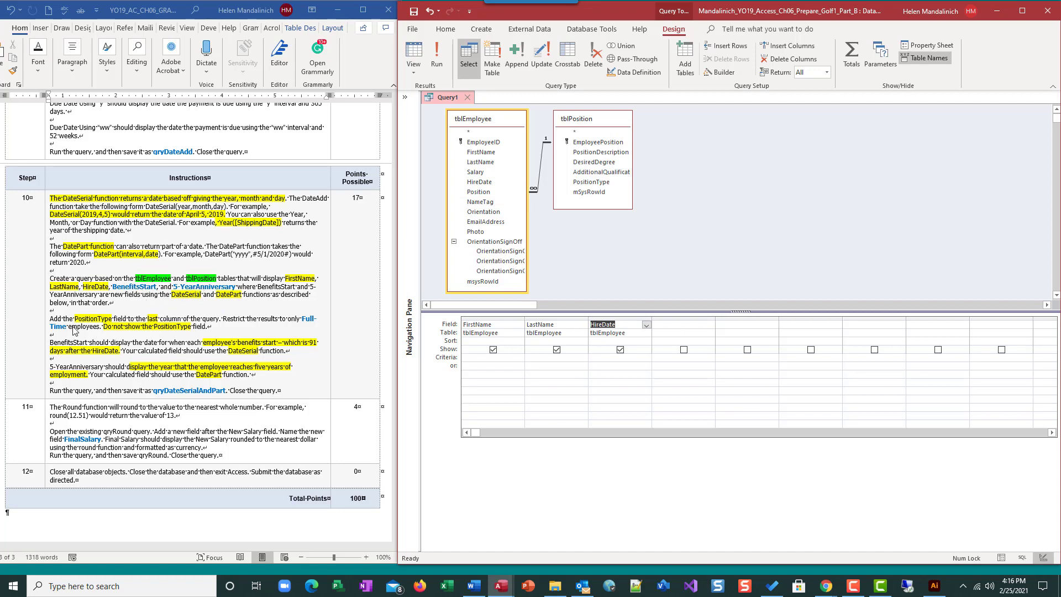
- Enter the calculated field BenefitsStart:DateSerial(Year([HireDae]),Month([HireDate]),Day([HireDate])+91) in the first empty column using the Zoom box
left_click(679, 327)
right_click(674, 326)
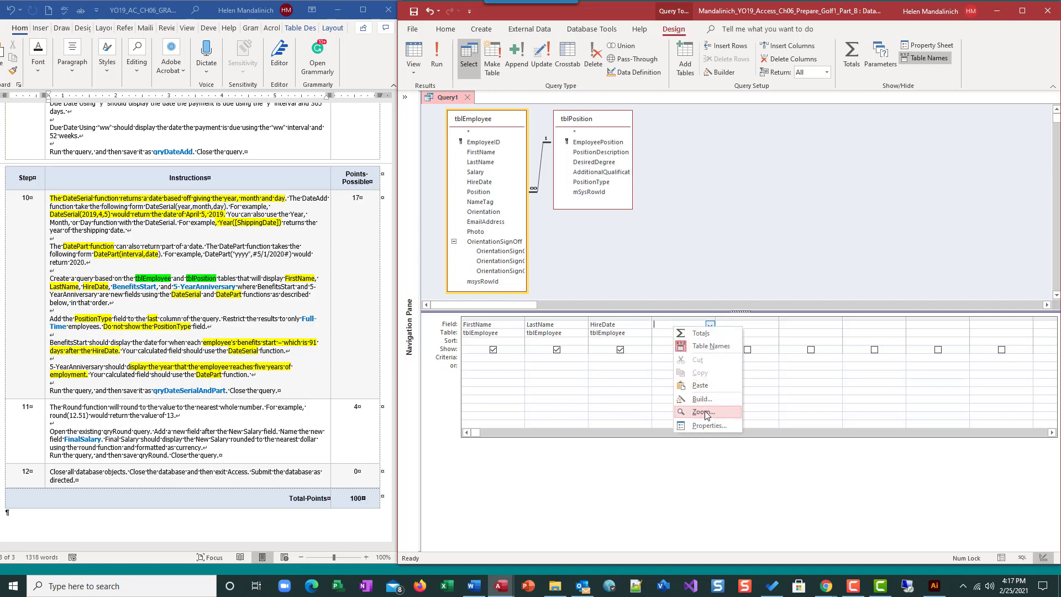
left_click(702, 412)
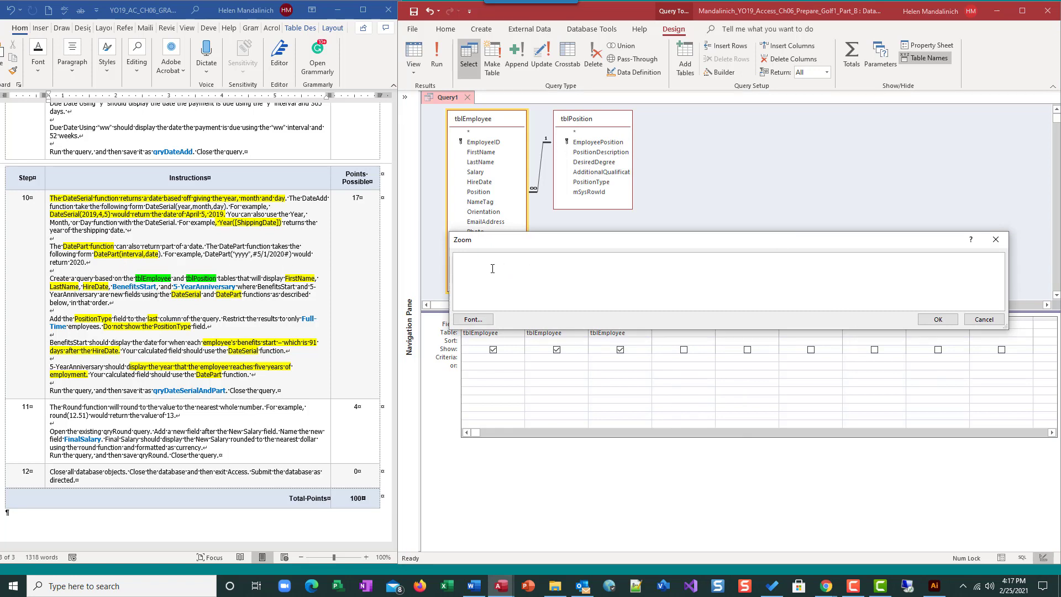
type("BenefitsStart:")
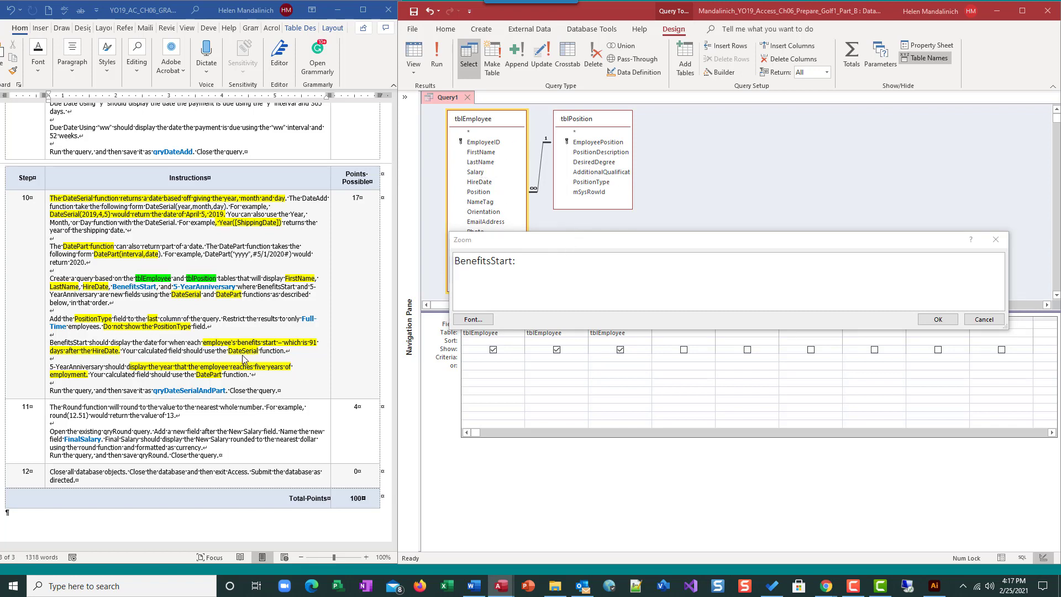
left_click(535, 261)
type("Dat")
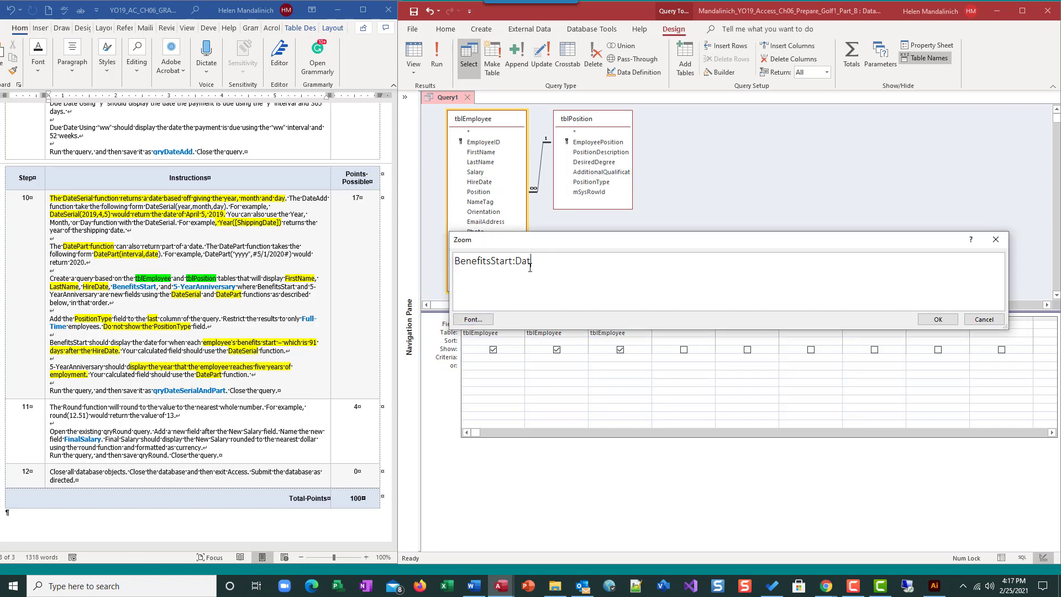
type("eSerial(Year([HireDae")
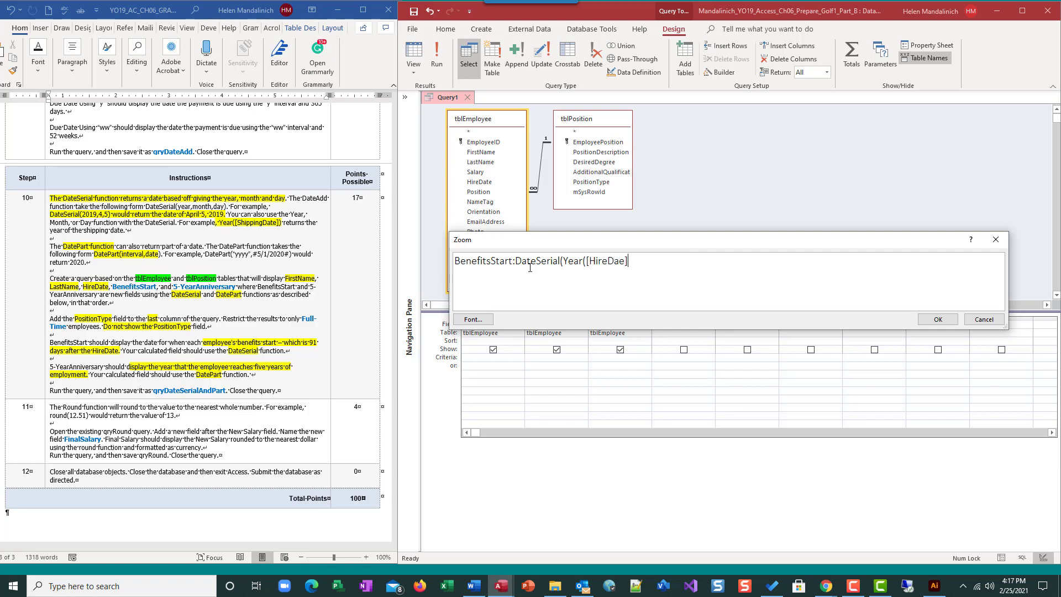
type("]0")
key("BackSpace")
type("),Month([HireDate]")
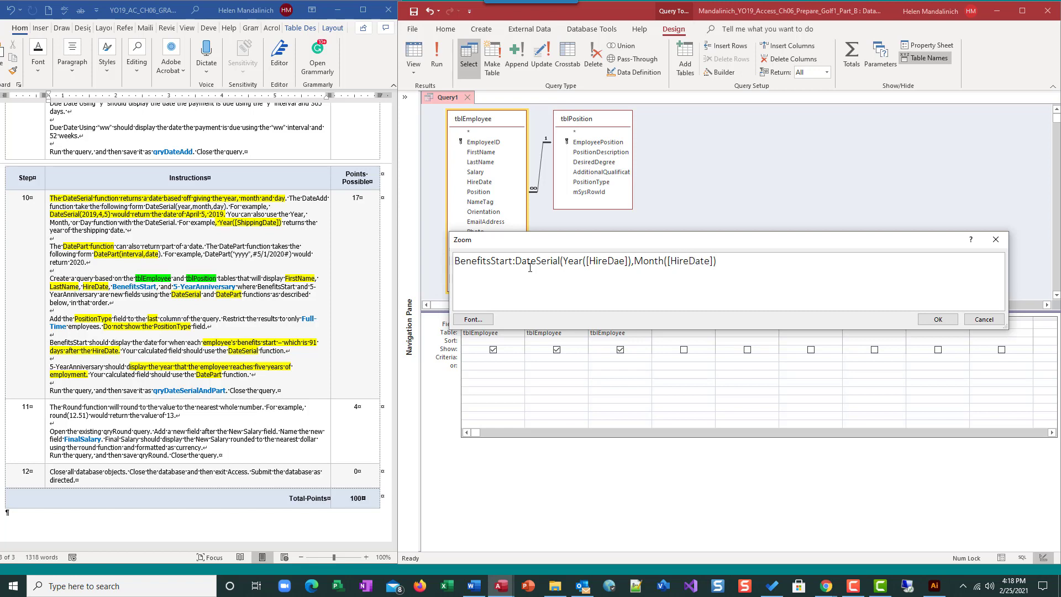
type("),Day([HireDate])+91)")
left_click(937, 319)
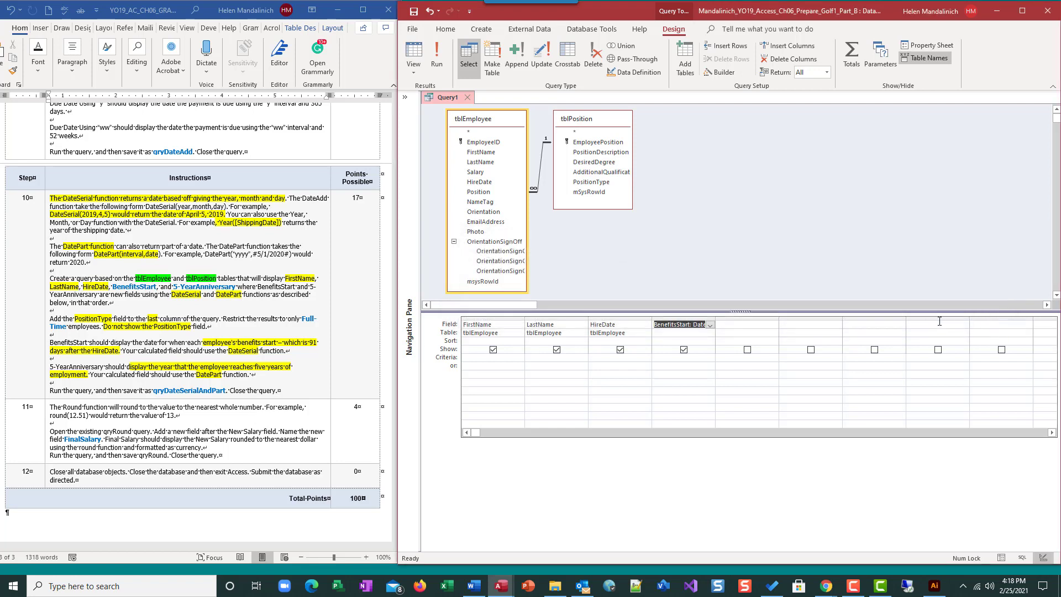
- Run the query, cancel the parameter request, and try to correct the misspelled field name in the Year function of BenefitsStart
left_click(437, 58)
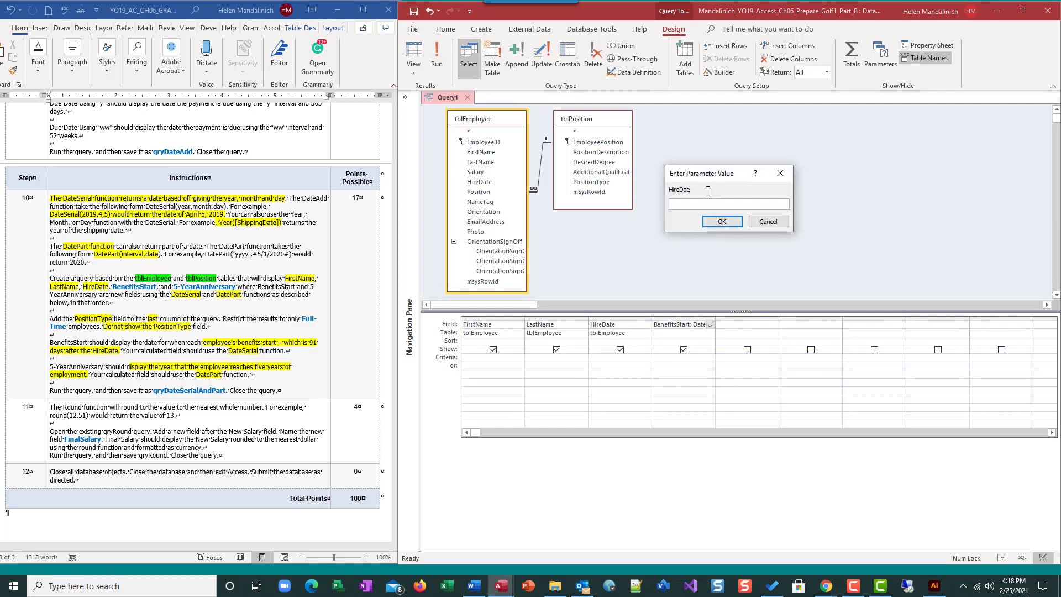
left_click(769, 222)
left_click(632, 320)
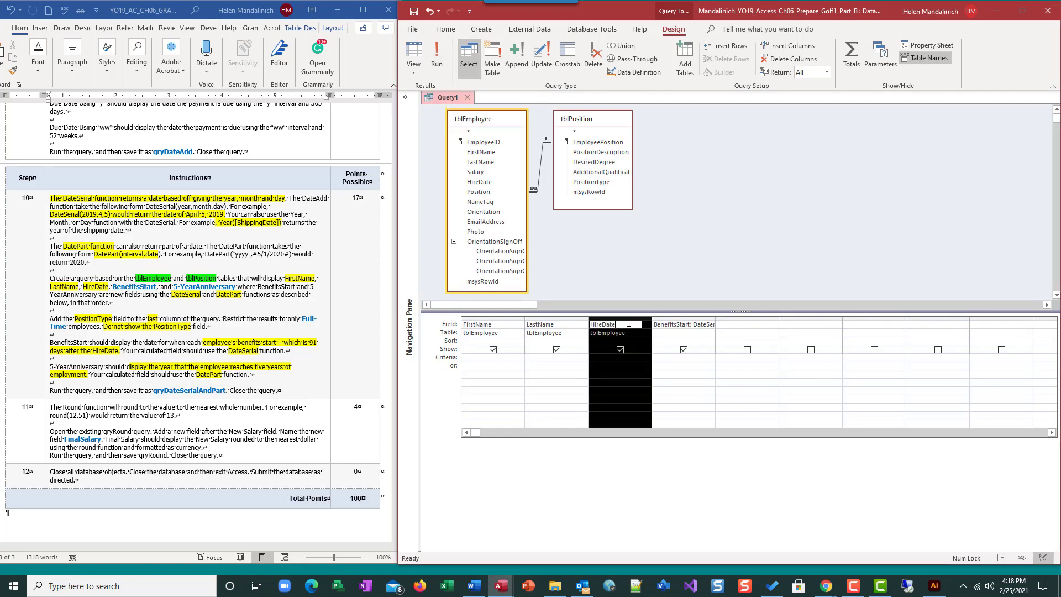
left_click(678, 324)
right_click(679, 324)
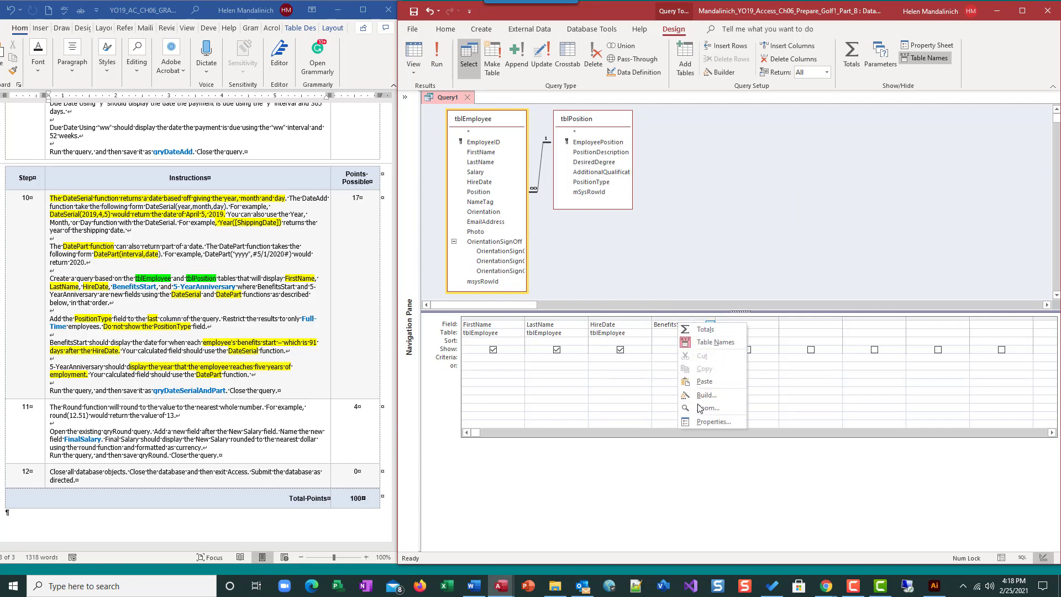
left_click(699, 410)
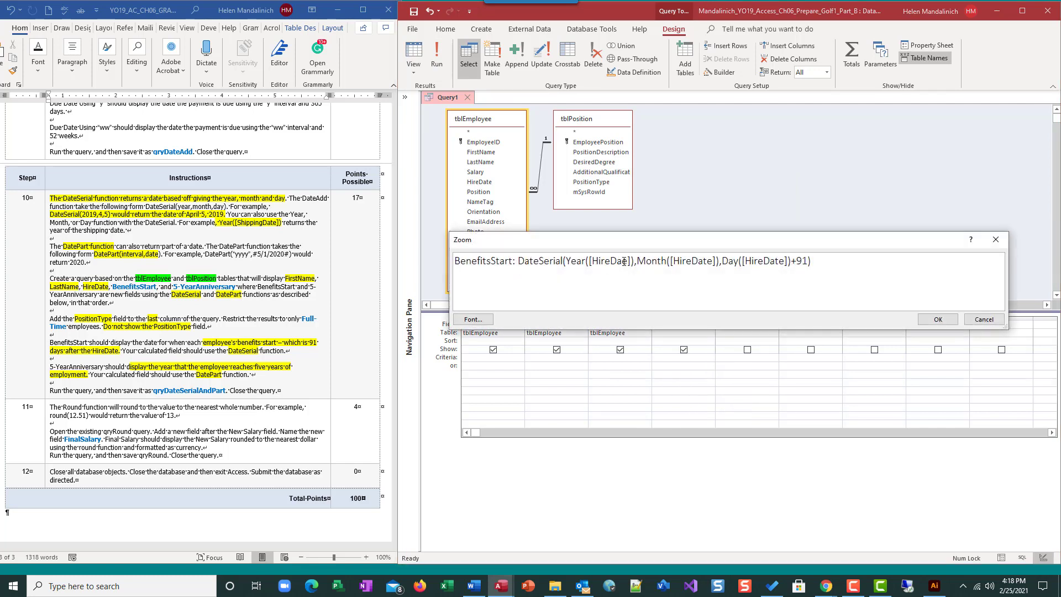
type("t")
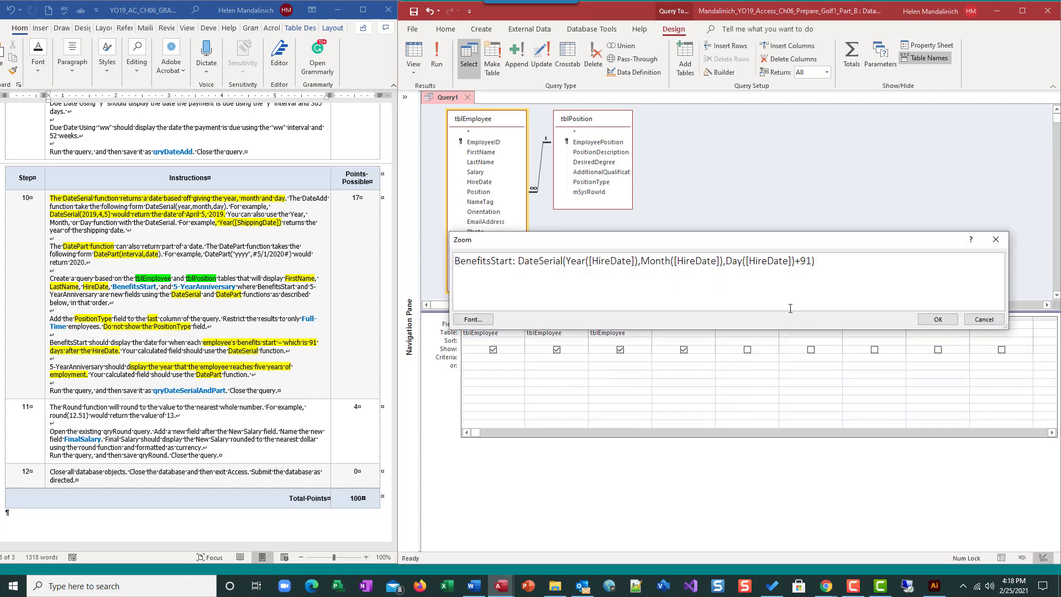
left_click(938, 319)
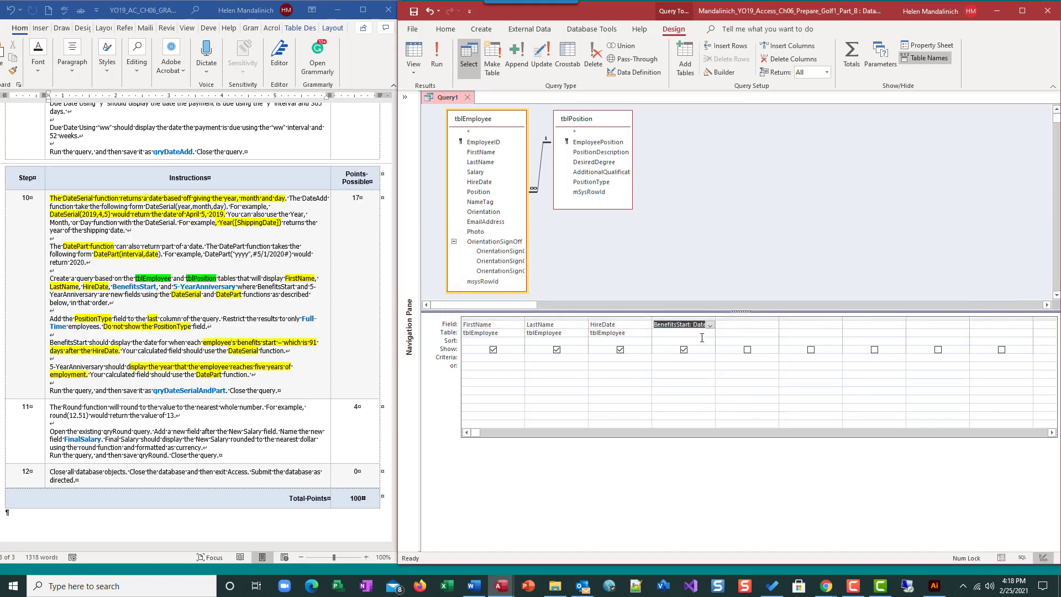
- Re-edit the field name in the Year function of BenefitsStart and run the query with the parameter left blank
right_click(672, 322)
left_click(695, 409)
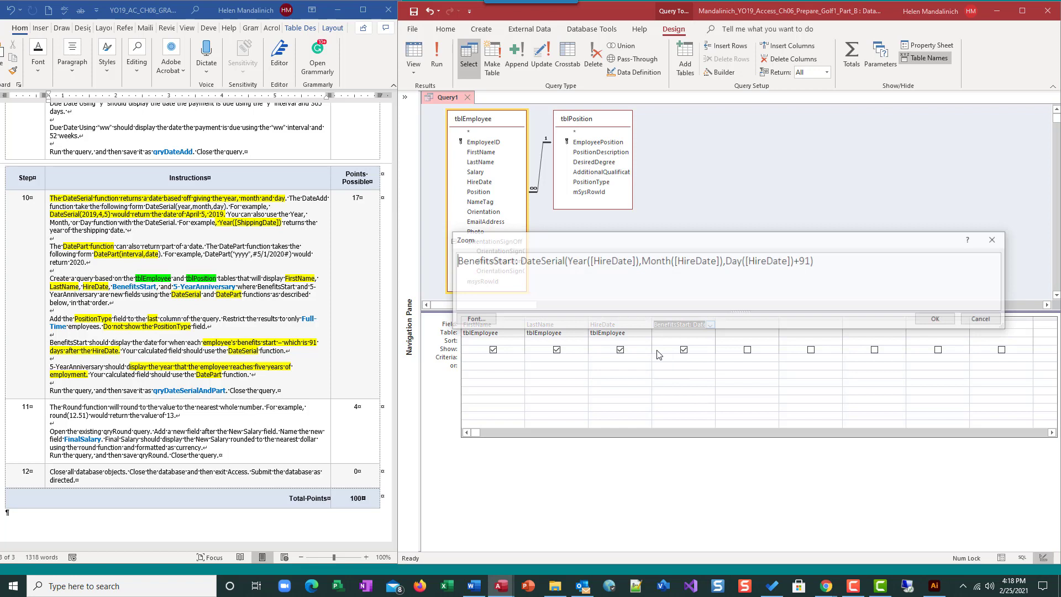
left_click(624, 260)
key("BackSpace")
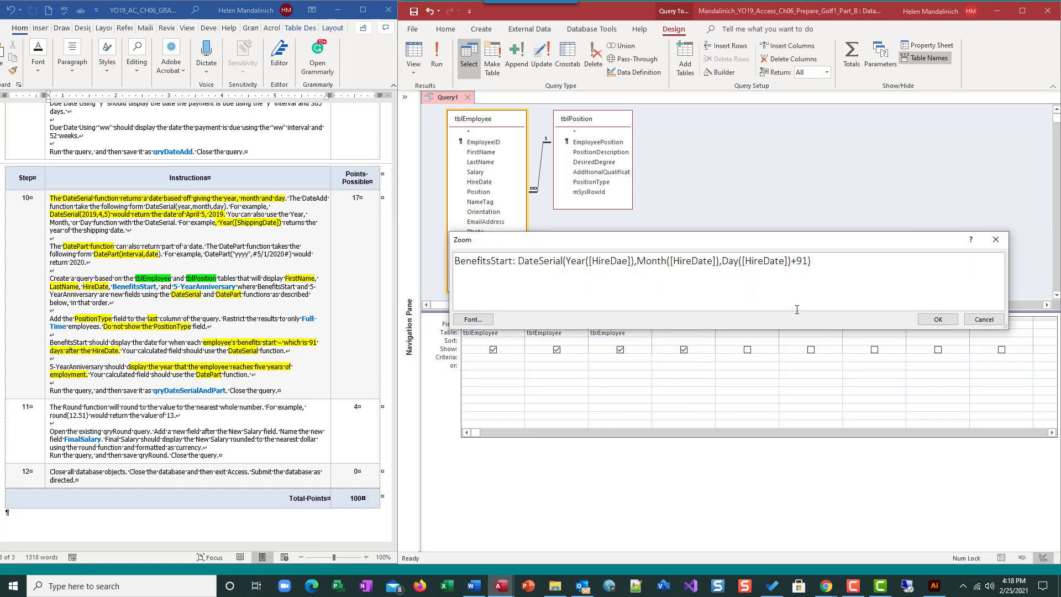
left_click(938, 319)
left_click(437, 55)
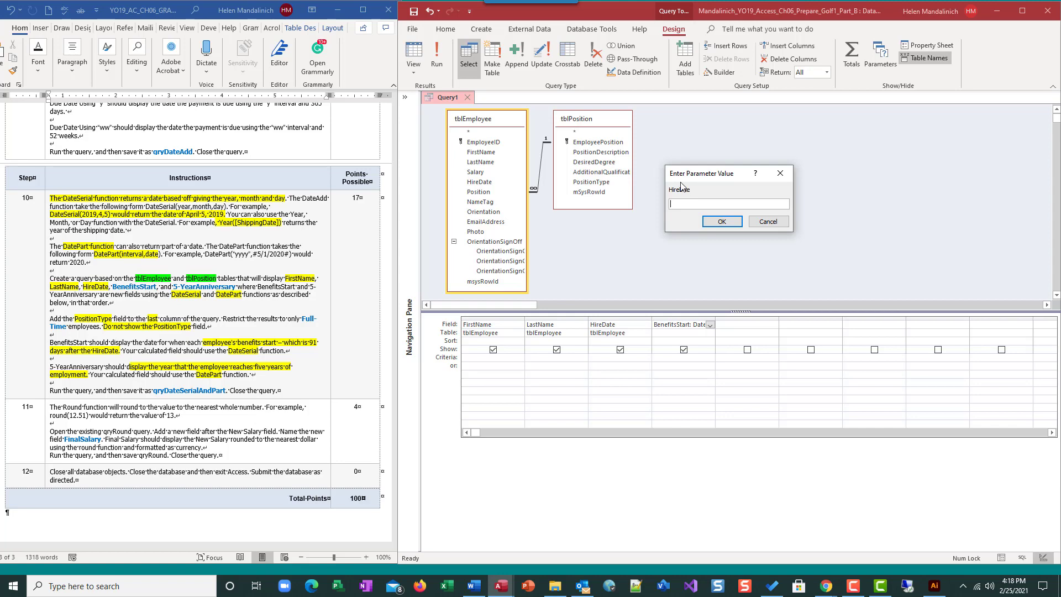
left_click(729, 225)
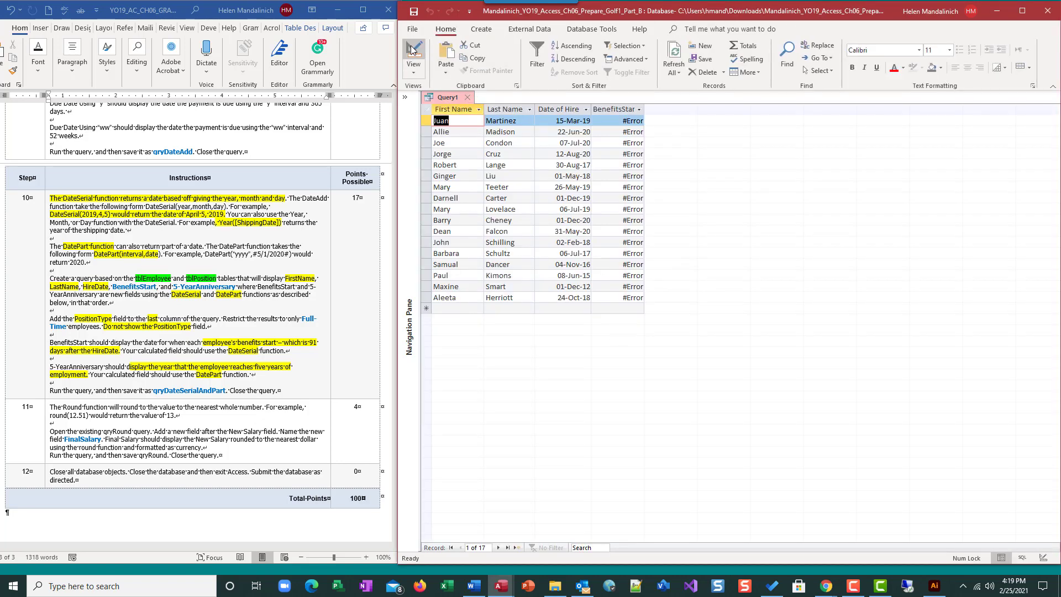
- Back in Design view, correct the Year function in BenefitsStart to use [HireDate] and run the query
left_click(413, 52)
right_click(666, 324)
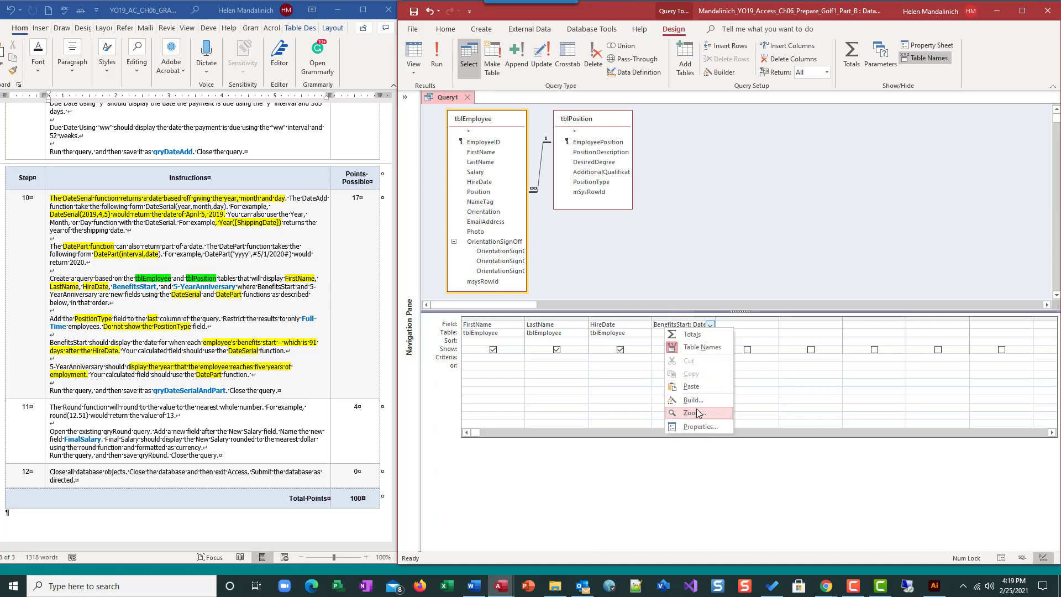
left_click(697, 415)
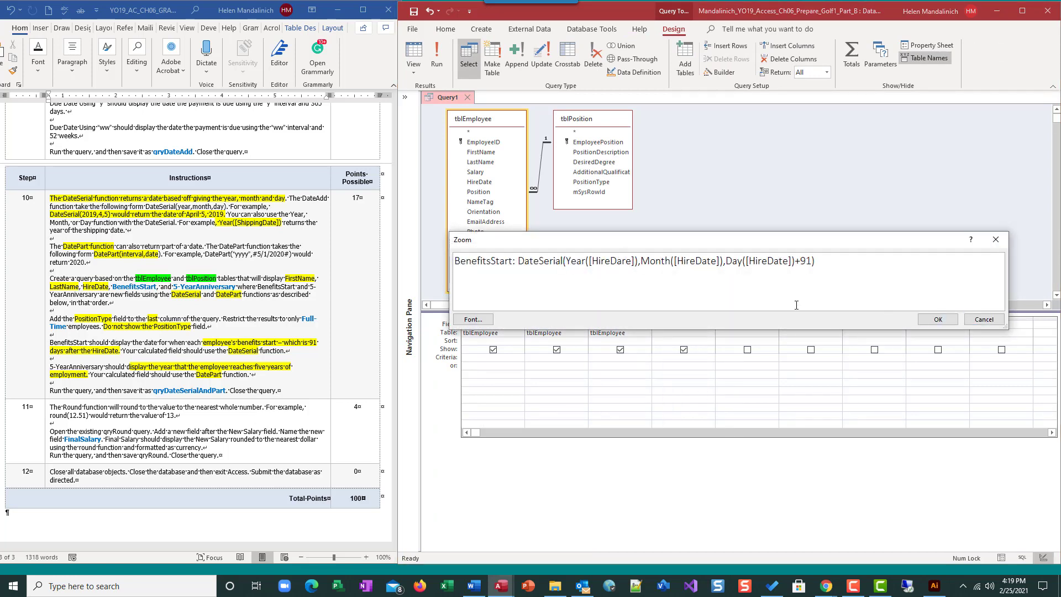
type("t")
left_click(937, 319)
left_click(437, 52)
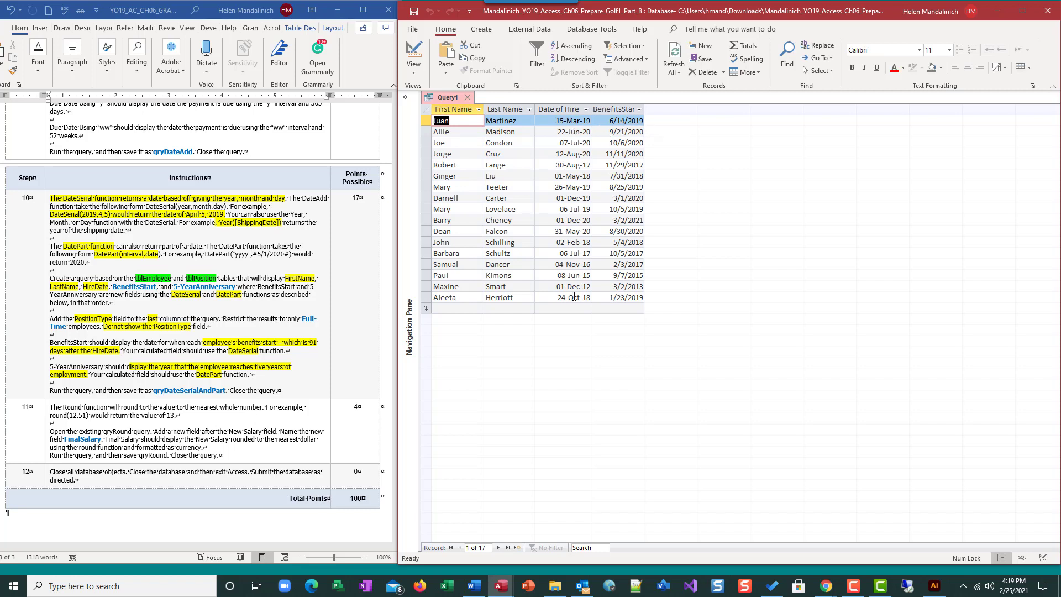
- In Design view, add the calculated field 5-YearAnniversary:DatePart("yyyy",[HireDate])+5 in the first empty column and run the query
left_click(412, 50)
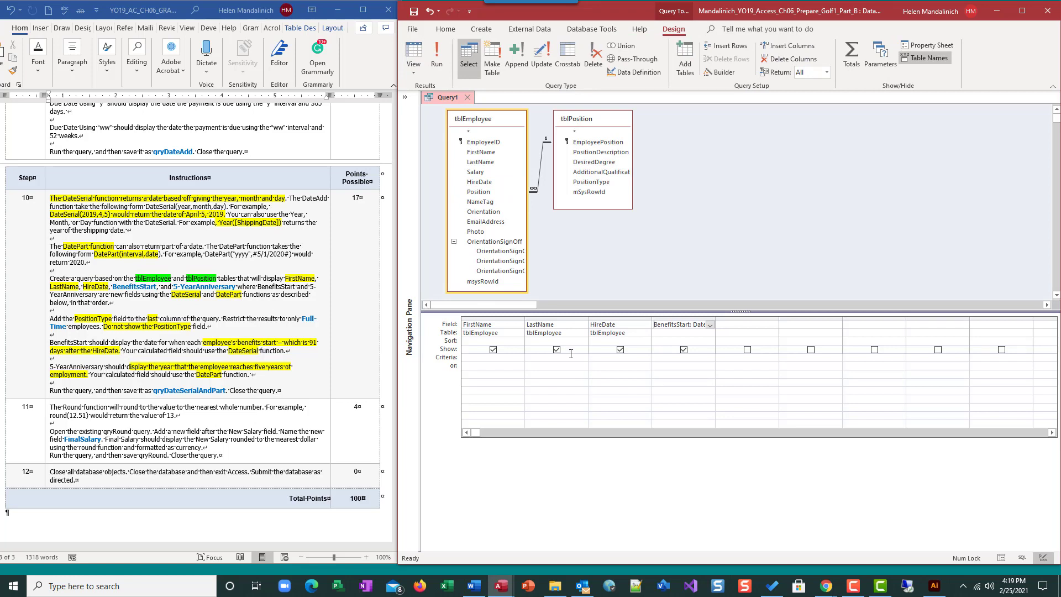
right_click(723, 325)
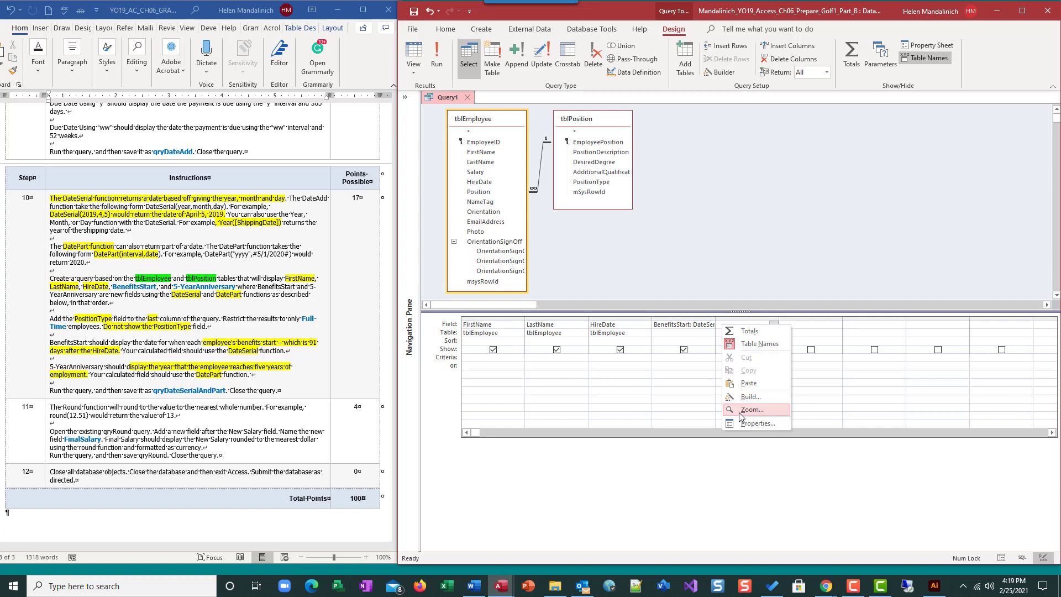
left_click(742, 412)
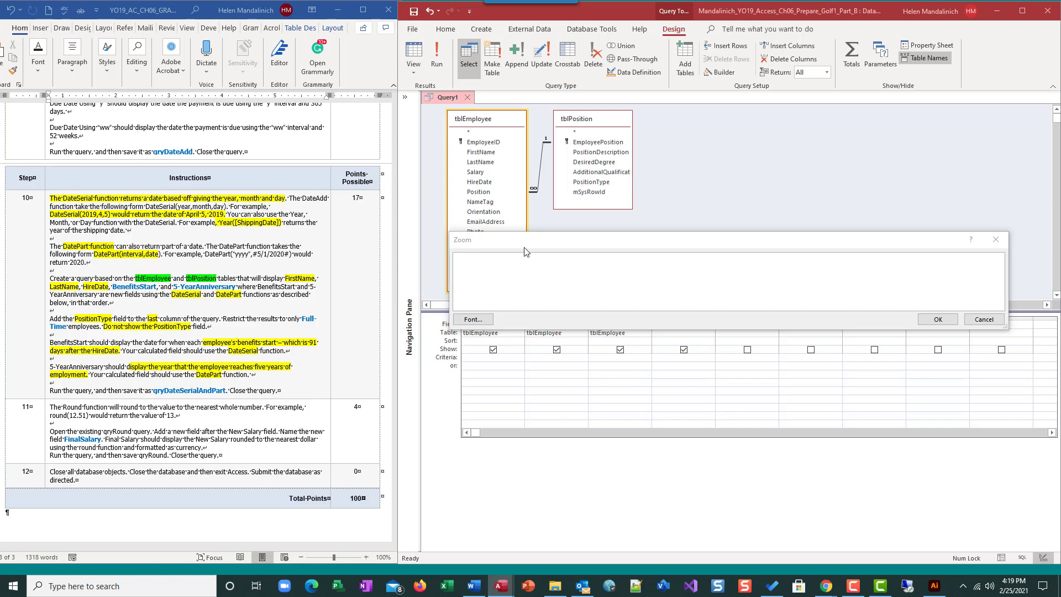
left_click(504, 262)
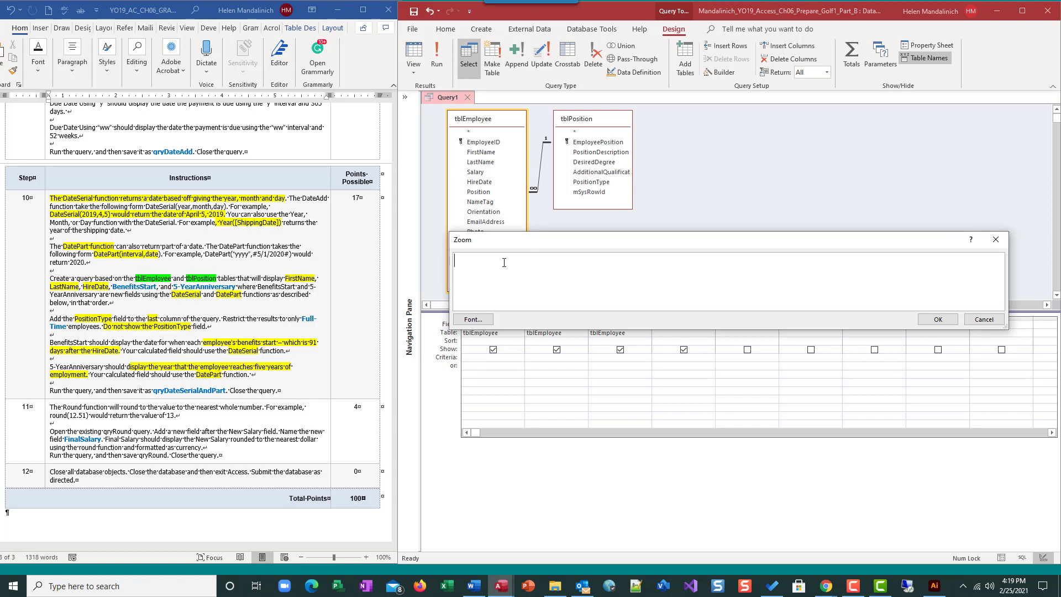
type("5-YearAnniversary:DatePart(\"yyyy\"")
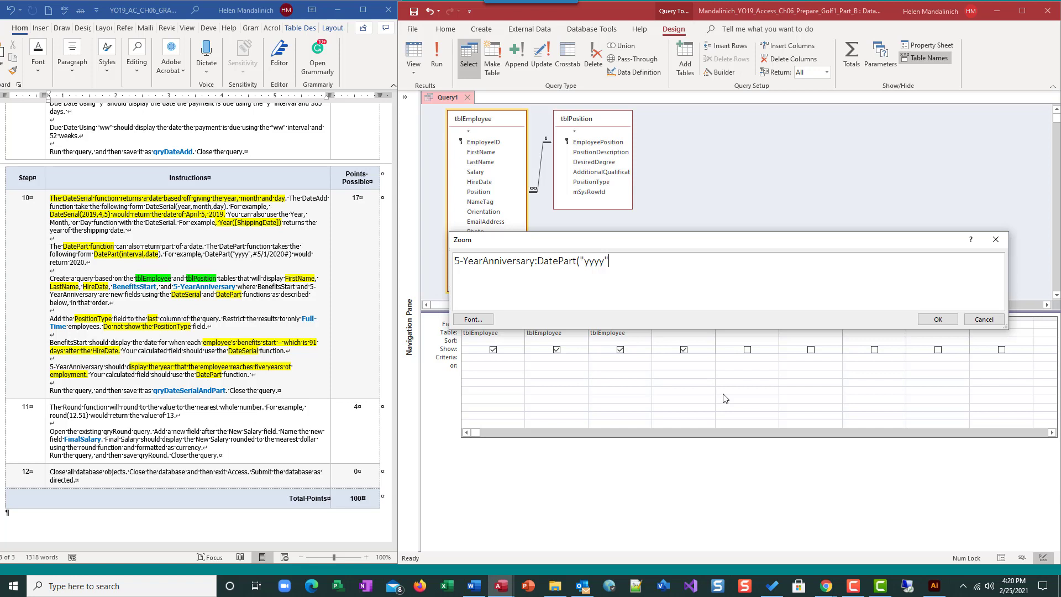
type("[")
key("BackSpace")
type("H")
key("BackSpace")
type("[HireDate])+5")
left_click(938, 319)
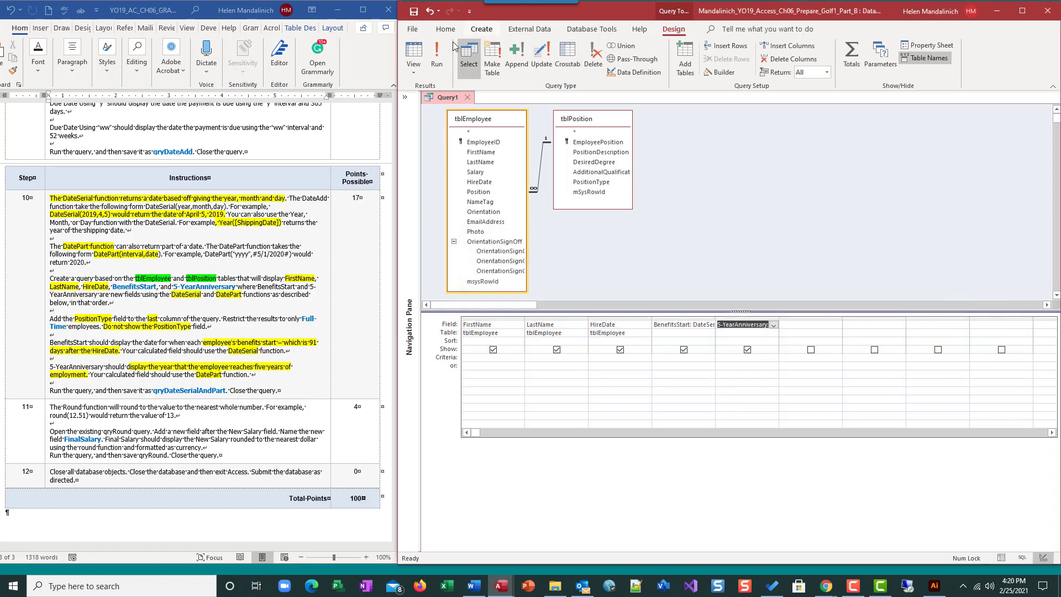
left_click(437, 56)
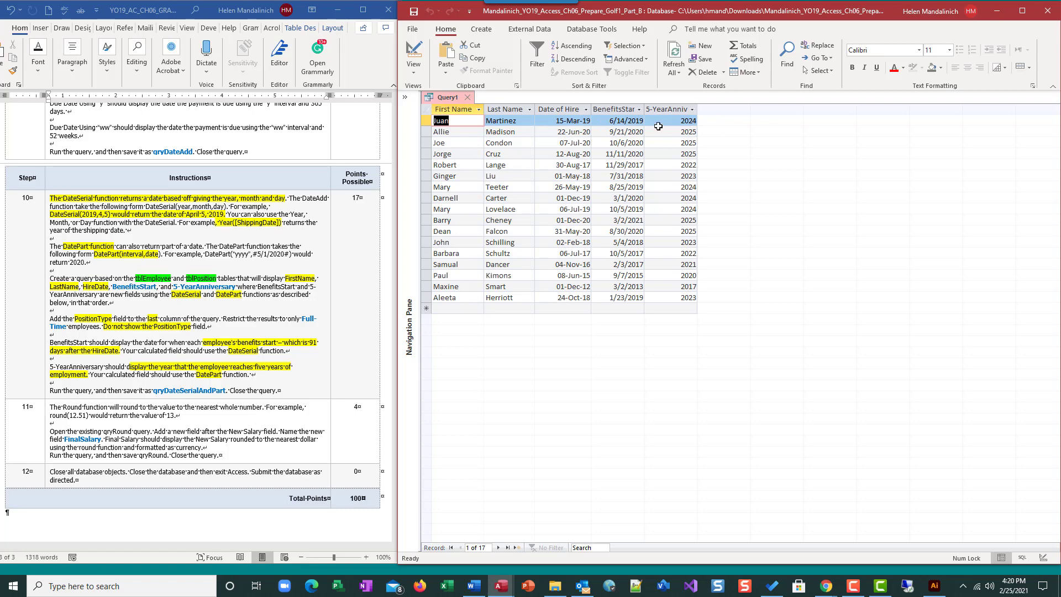
- In Design view, add the PositionType field from tblPosition as the last column of the query and run it
left_click(414, 54)
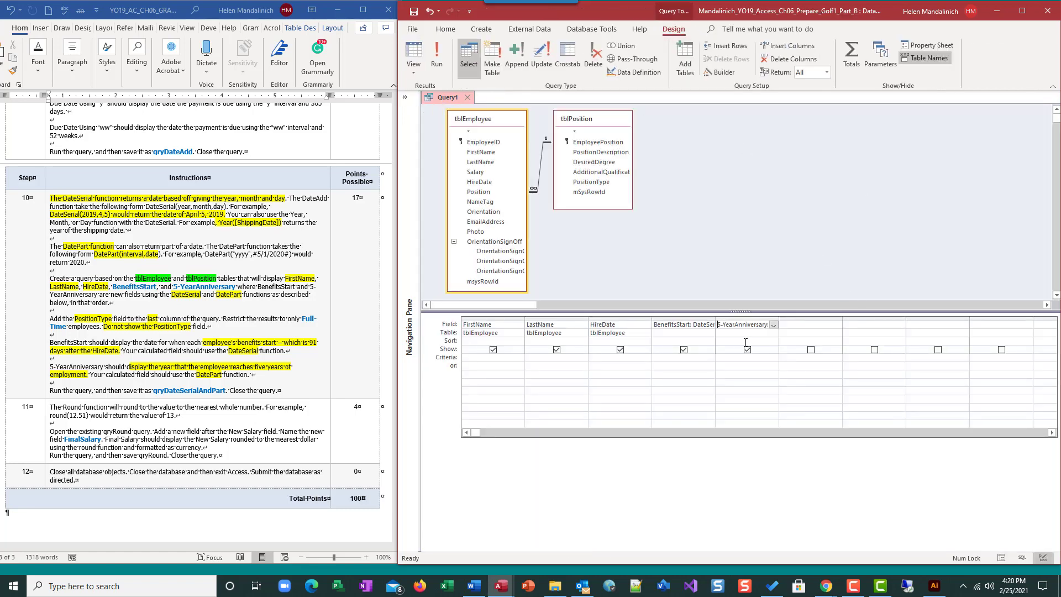
left_click(760, 328)
left_click_drag(596, 186, 807, 326)
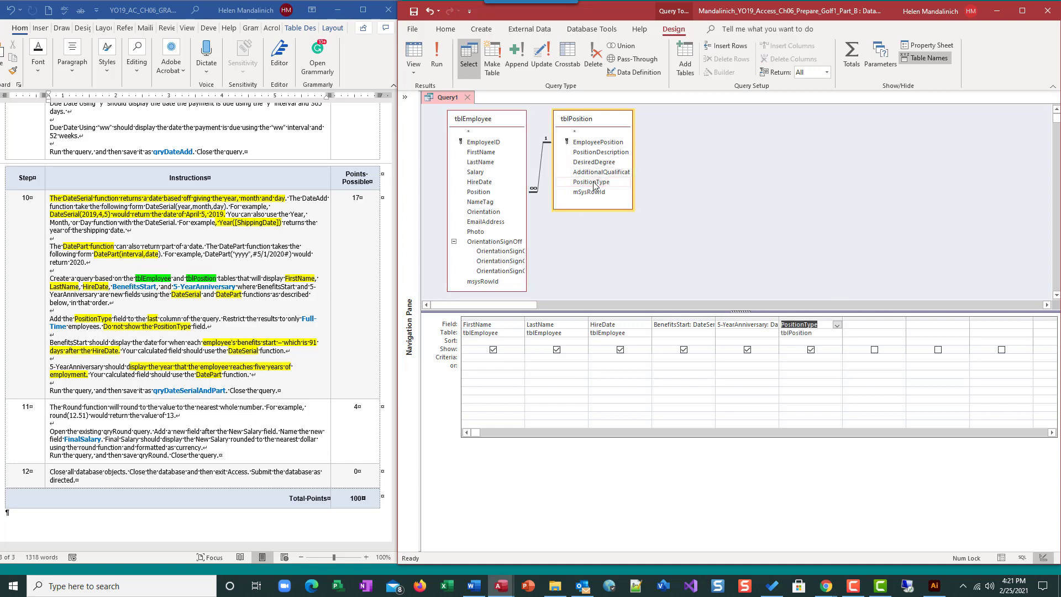
left_click(788, 358)
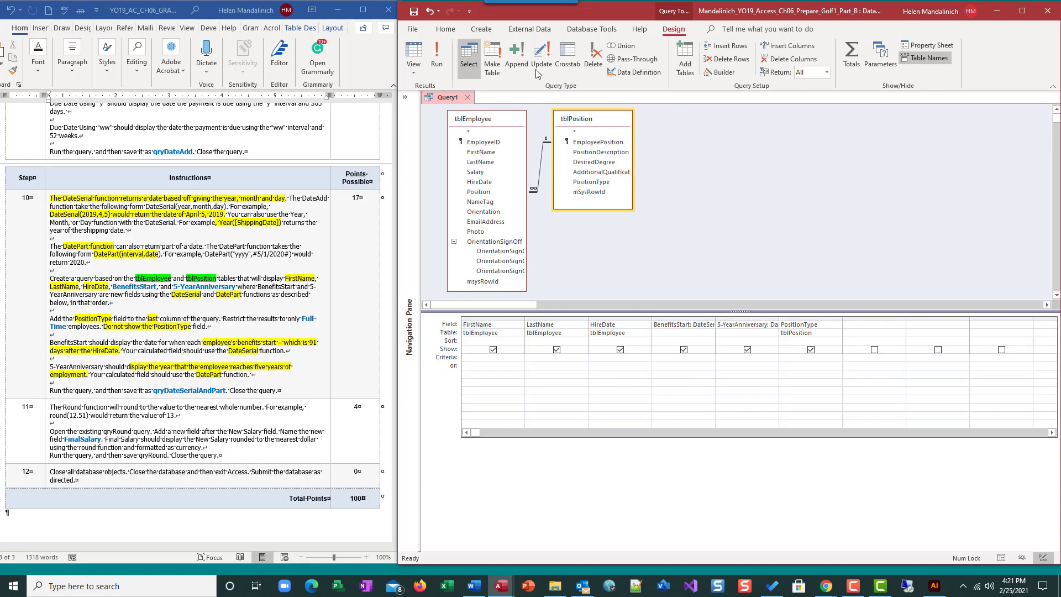
left_click(437, 55)
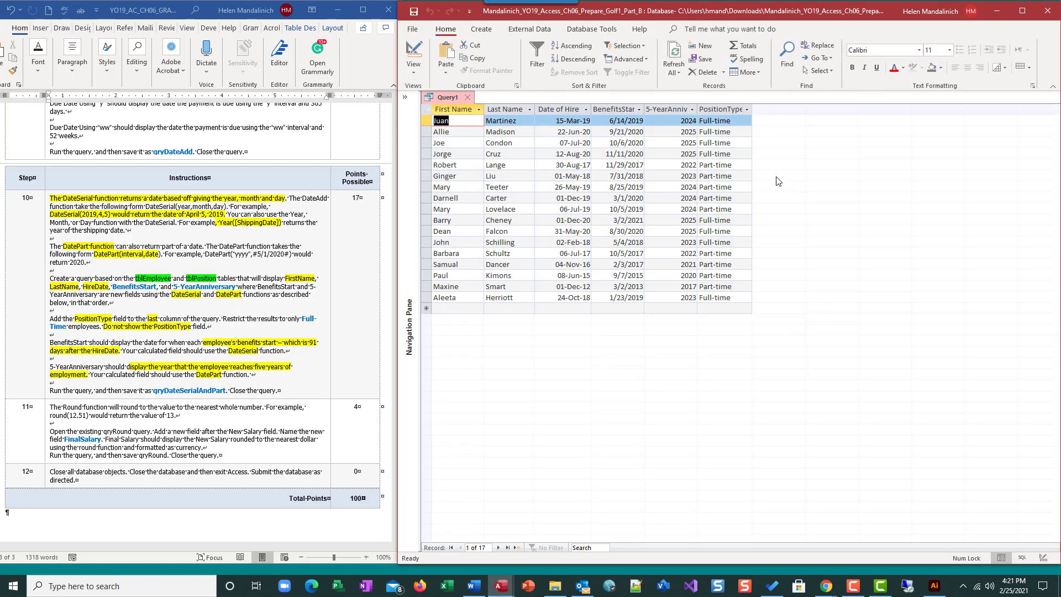
- Copy the Full-time value from the PositionType results, use it as that field's criterion in Design view, and run the query
left_click(698, 121)
key("ctrl+c")
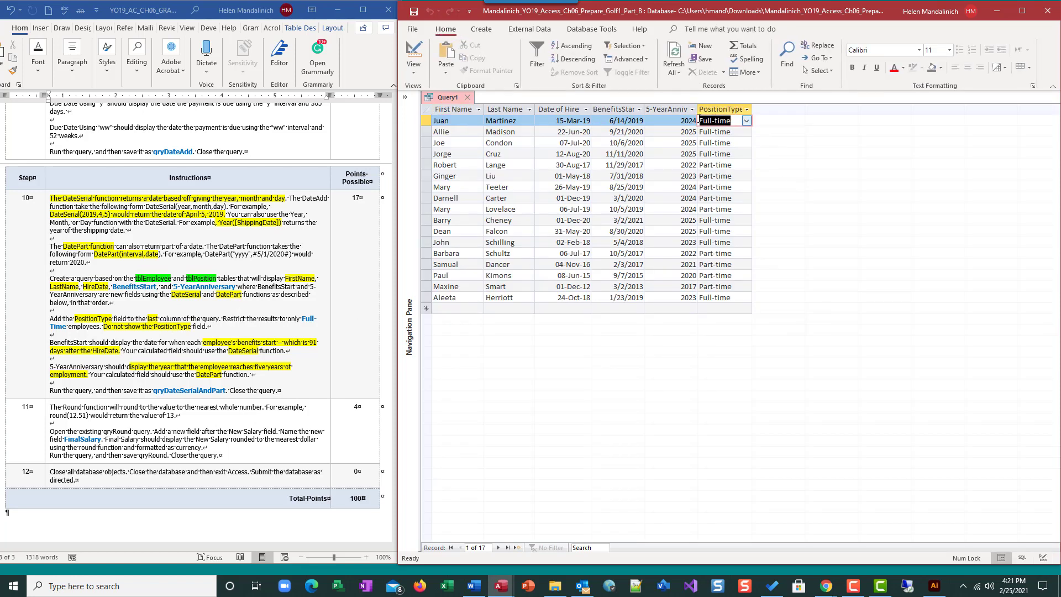
left_click(414, 52)
left_click(786, 357)
key("ctrl+v")
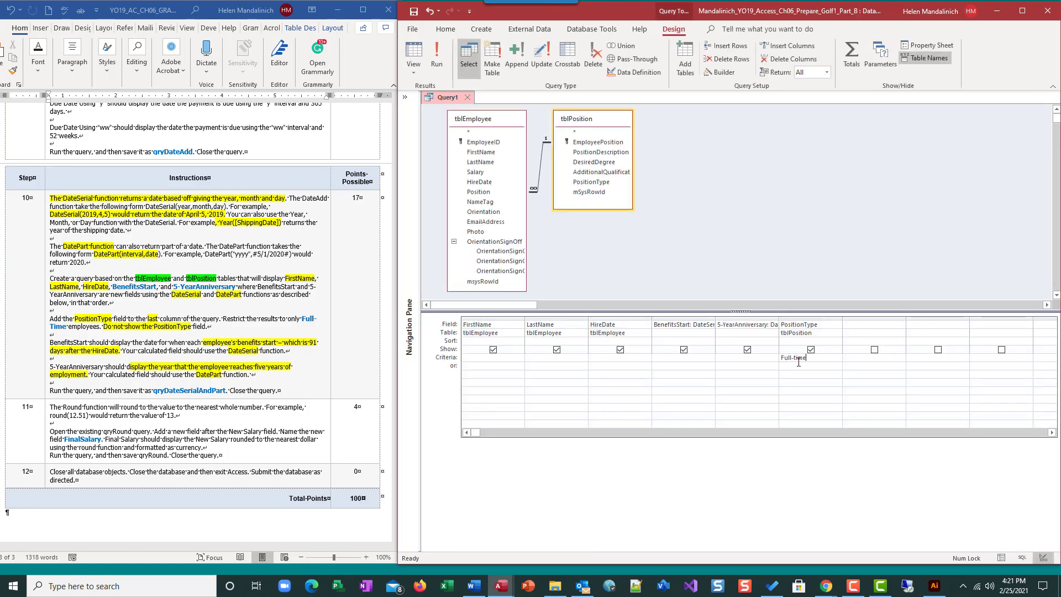
left_click(921, 354)
left_click(438, 58)
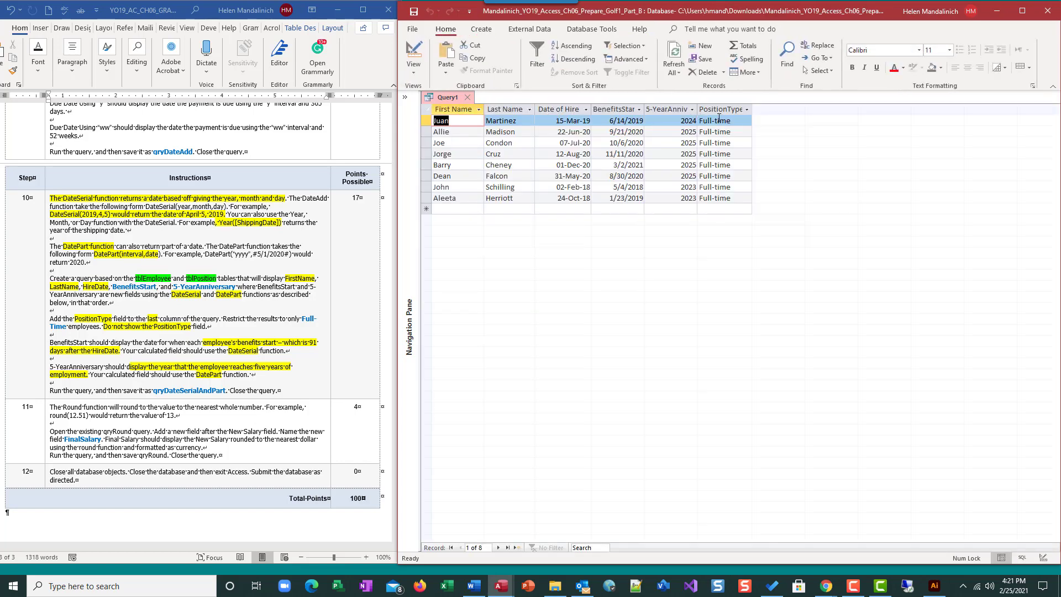
- Hide the PositionType field from the query output and run the query
left_click(413, 55)
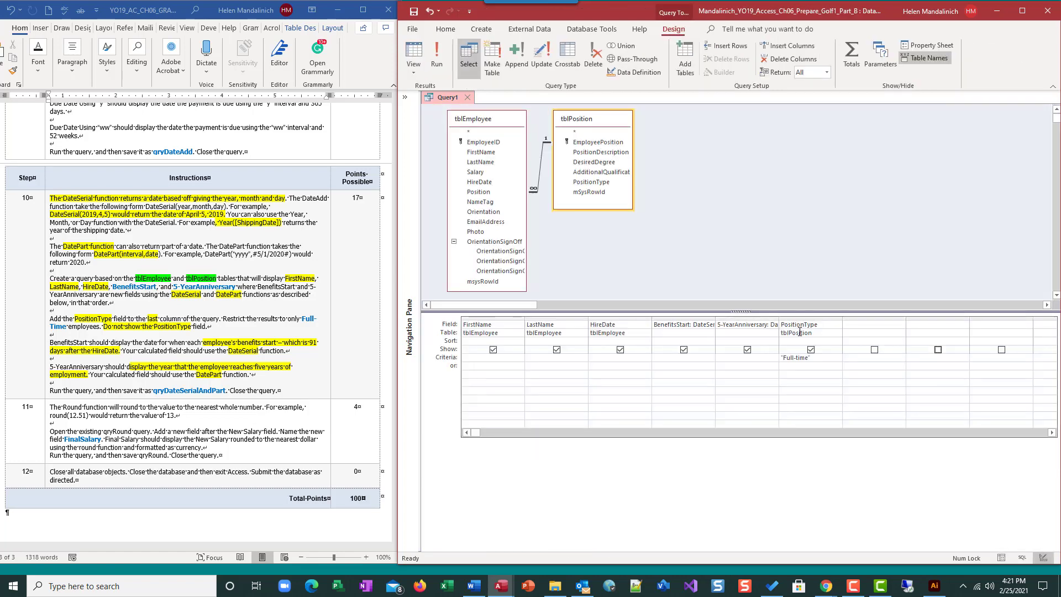
left_click(810, 350)
left_click(437, 55)
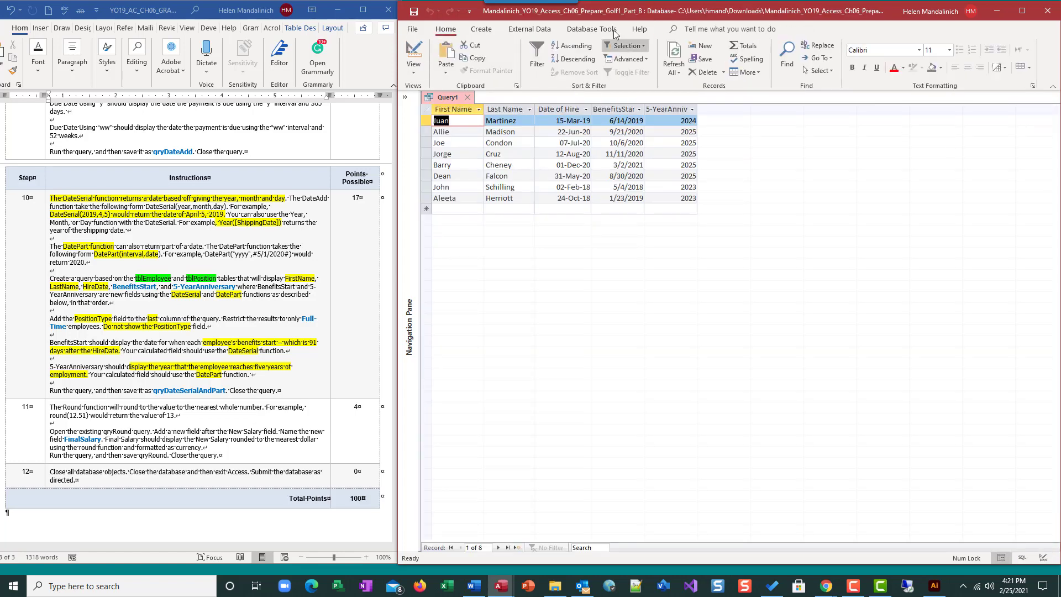
- Save the query as qryDateSerialAndPart and close it
left_click(413, 10)
type("qryDateSerialAndPart")
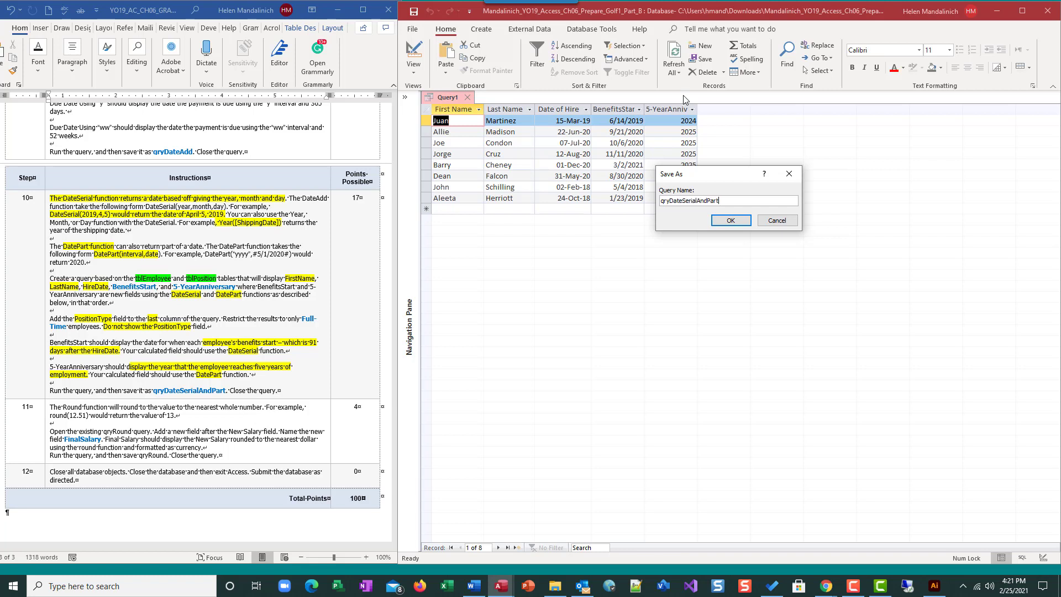
key("Return")
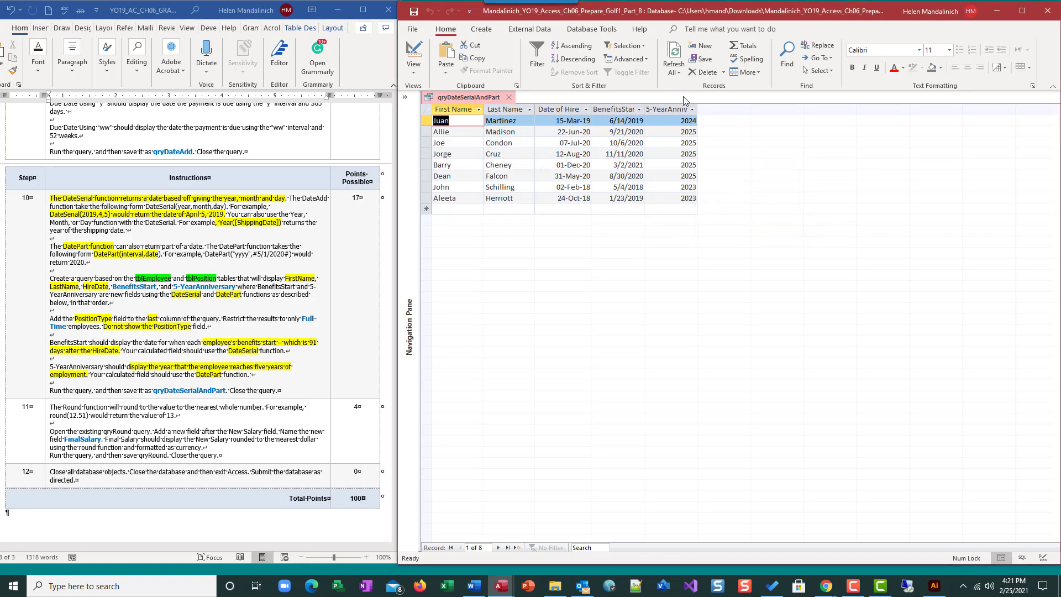
left_click(508, 98)
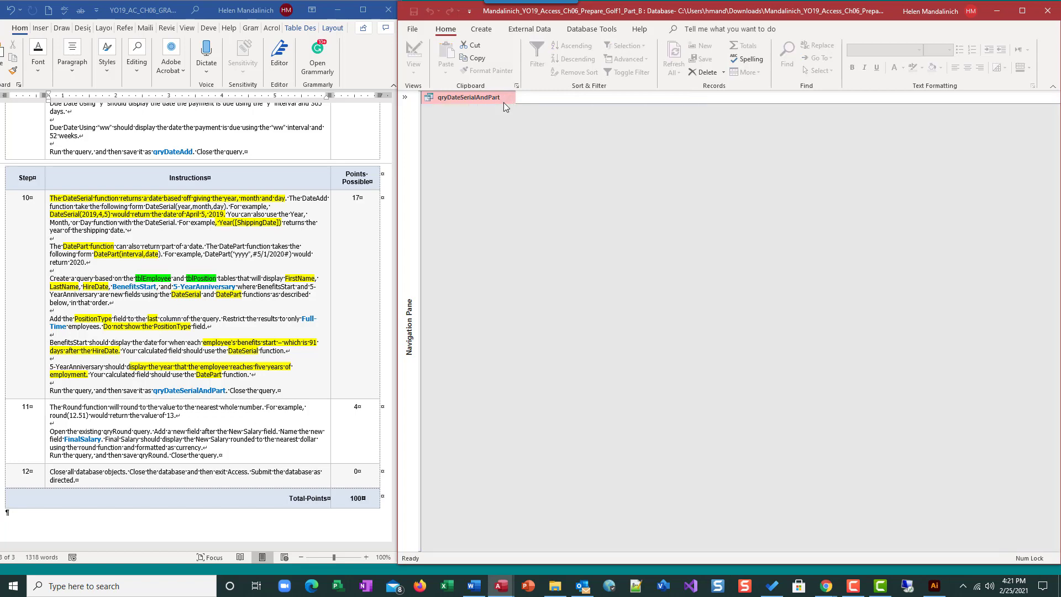
- Switch to the Word instructions and highlight step number 10 to mark it as completed
scroll(22, 177, "down", 1)
left_click(22, 170)
double_click(25, 171)
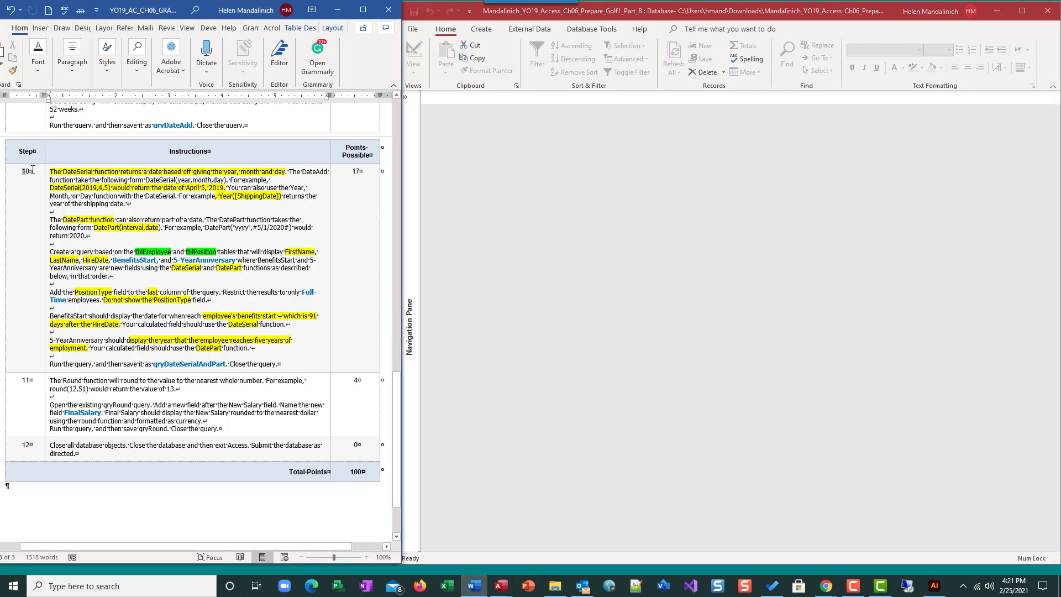
left_click(78, 157)
scroll(176, 330, "down", 1)
scroll(177, 330, "down", 3)
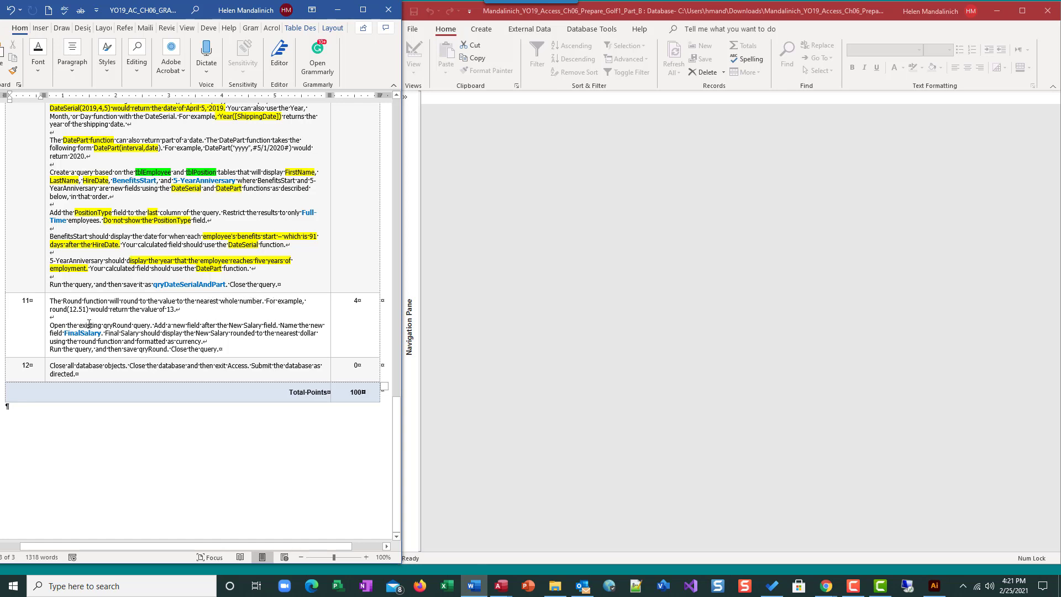
- Switch back to Access and open the existing qryRound query in Design view
left_click(408, 323)
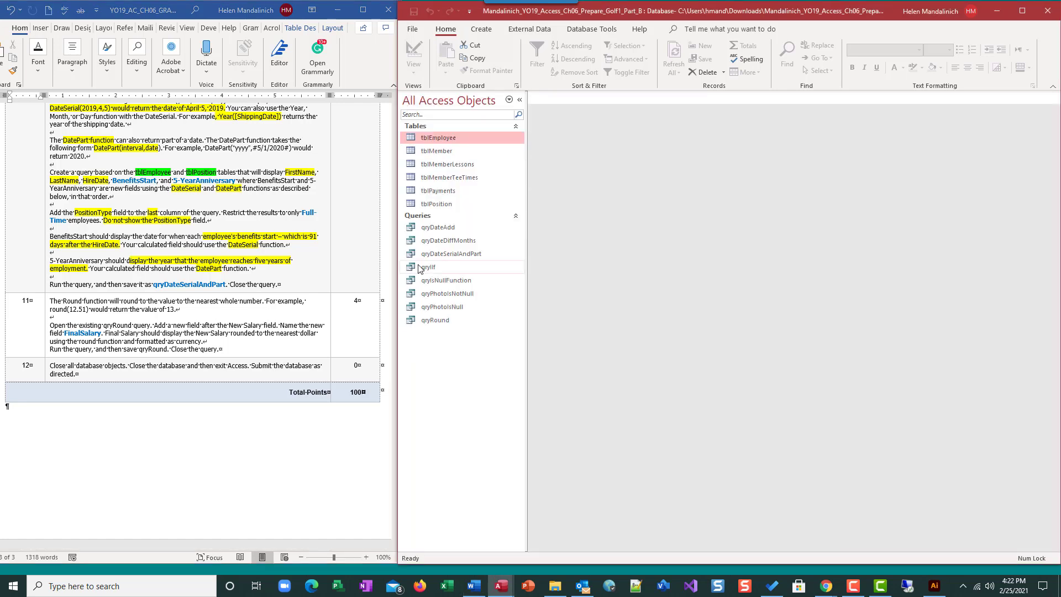
right_click(437, 323)
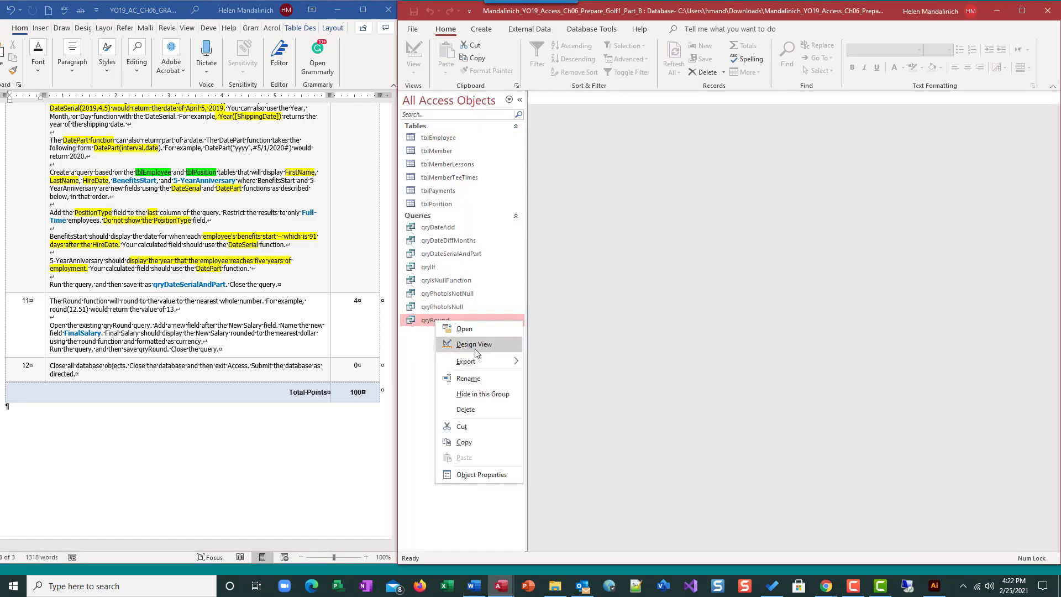
left_click(457, 342)
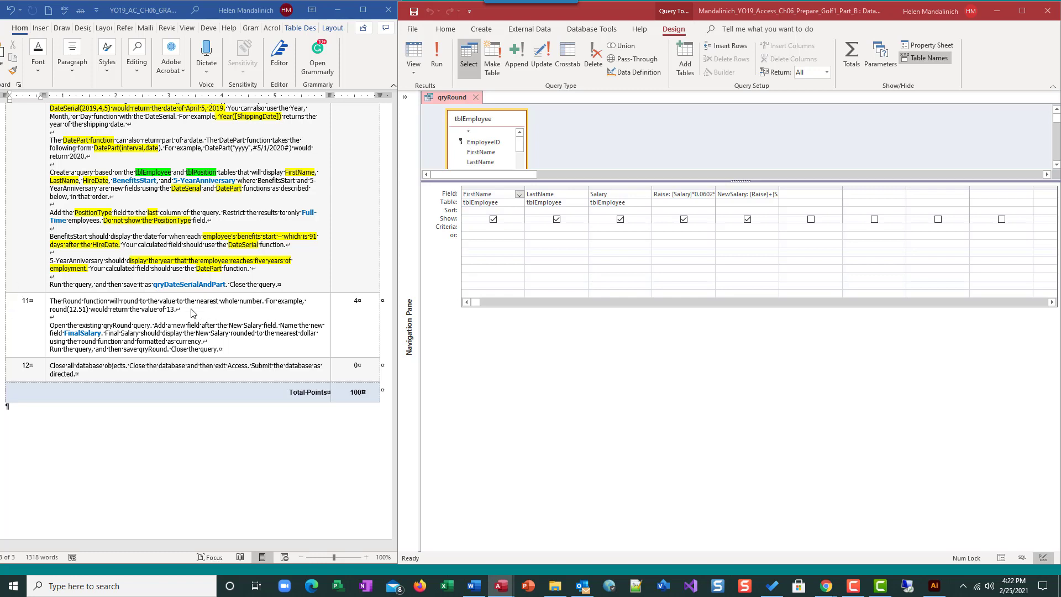
left_click(232, 324)
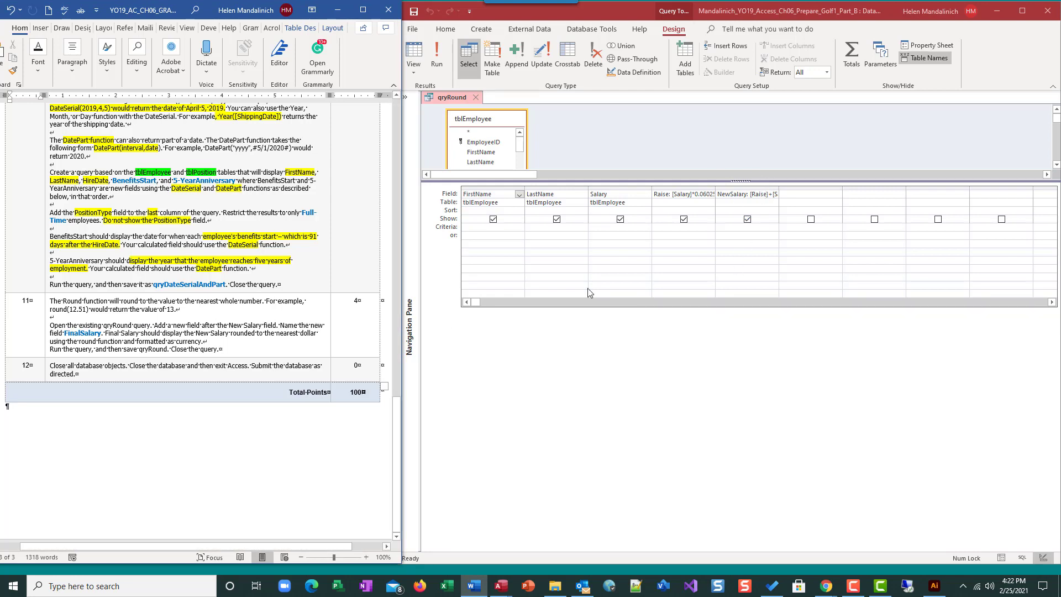
- Add the calculated field FinalSalary:Round([NewSalary]) in the column after NewSalary using the Zoom box, and run the query
right_click(790, 195)
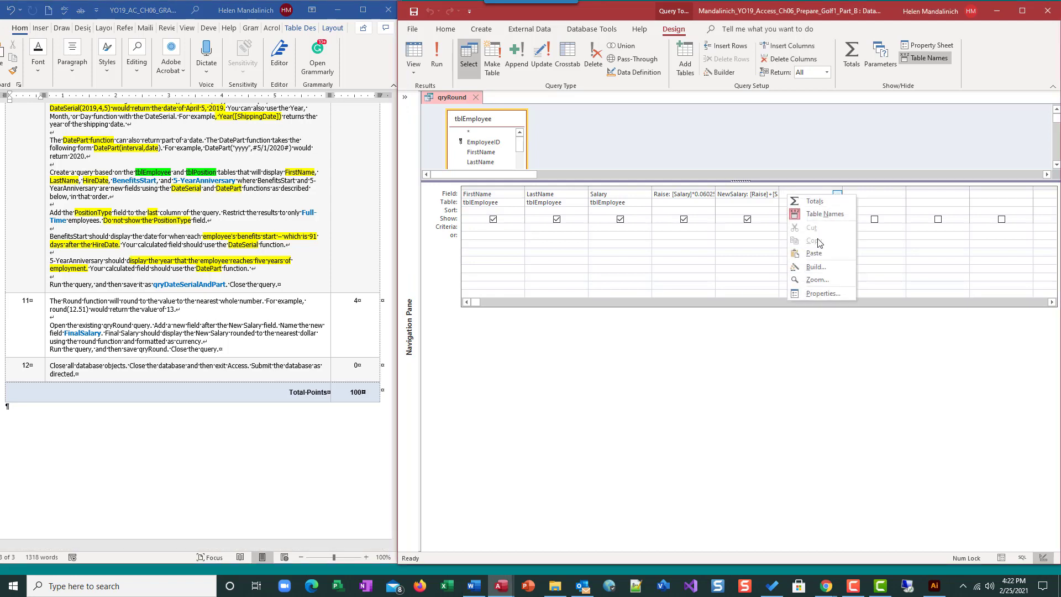
left_click(817, 279)
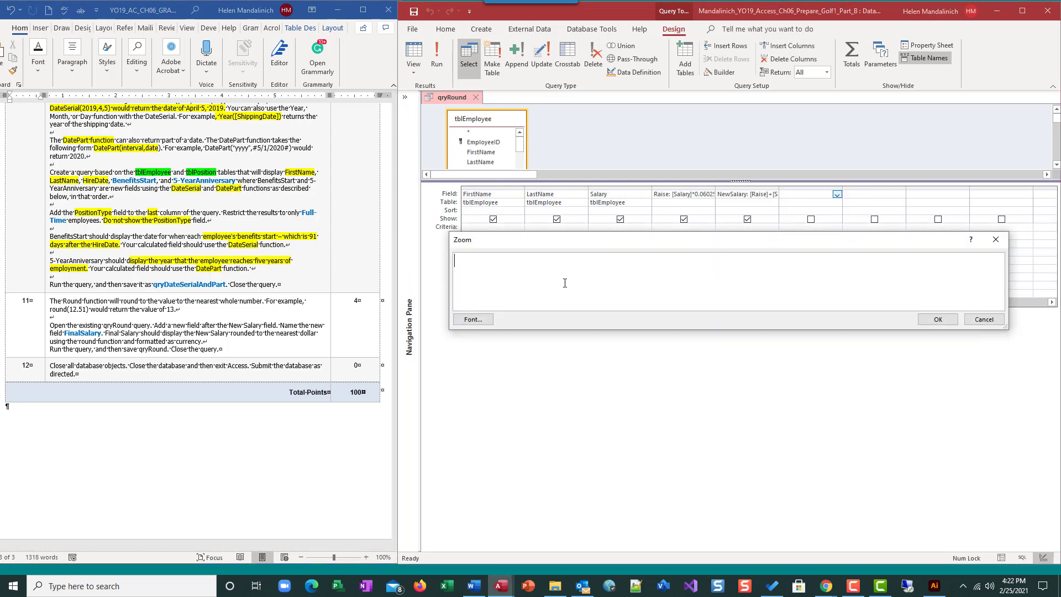
type("FinalSalary:")
left_click_drag(614, 236, 653, 281)
type("[NewSalary")
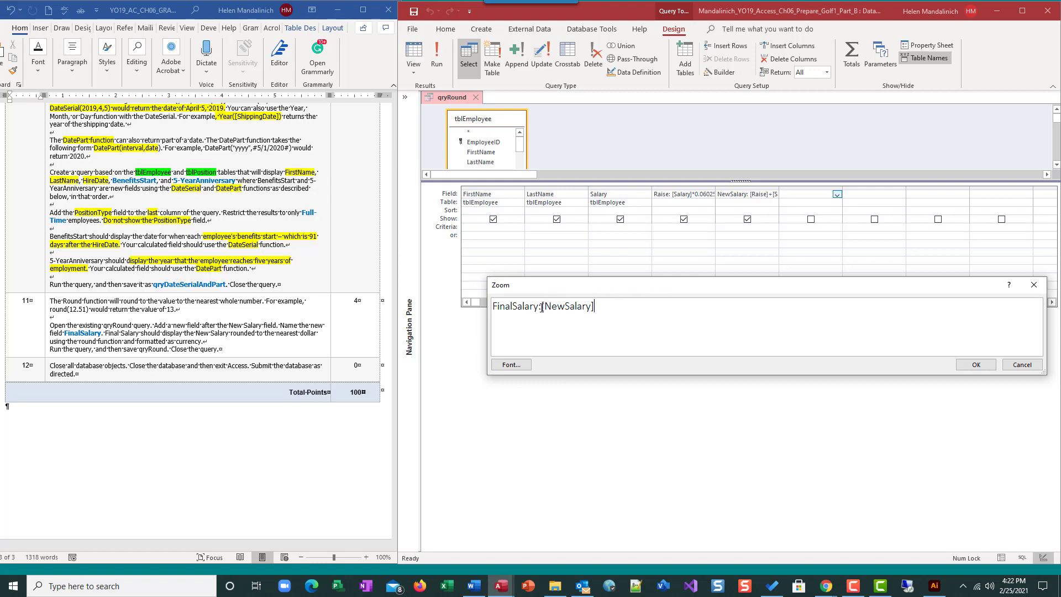
type("Round(")
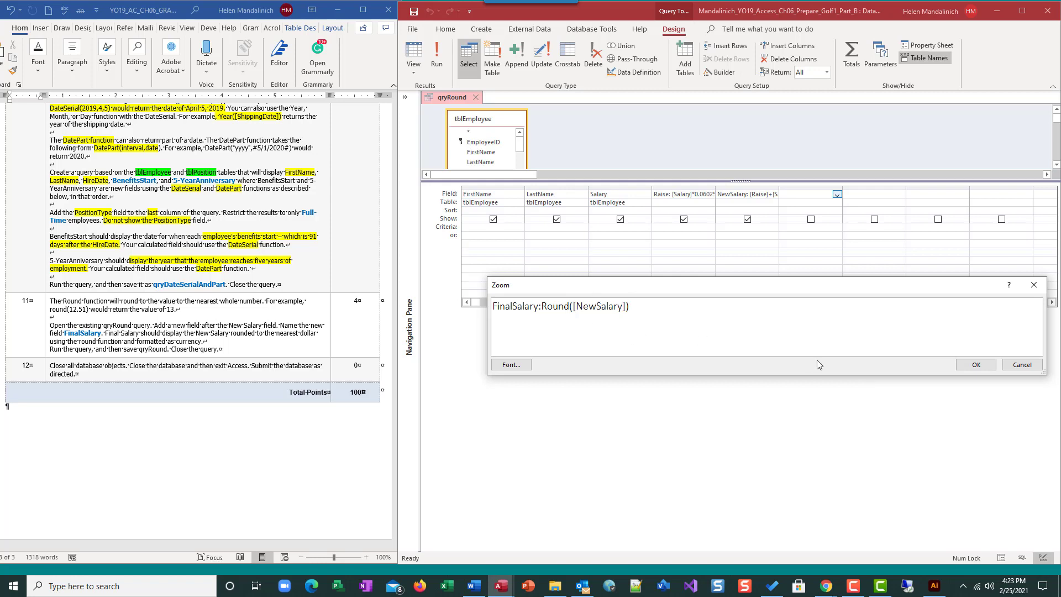
left_click(976, 366)
left_click(437, 58)
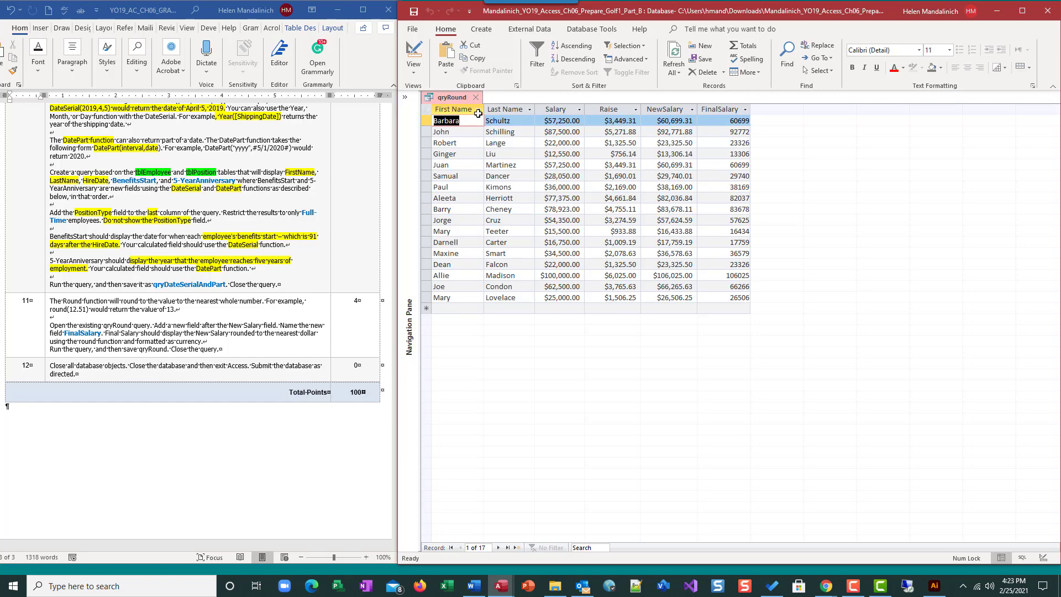
- In Design view, set the FinalSalary field's Format property to Currency and run the query
left_click(414, 55)
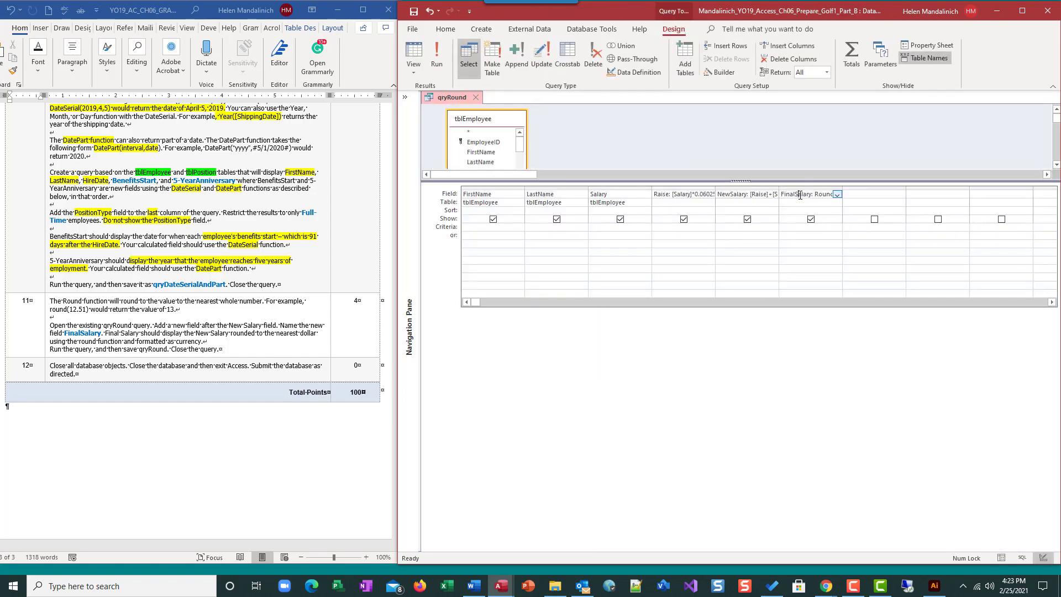
left_click(928, 46)
left_click(976, 156)
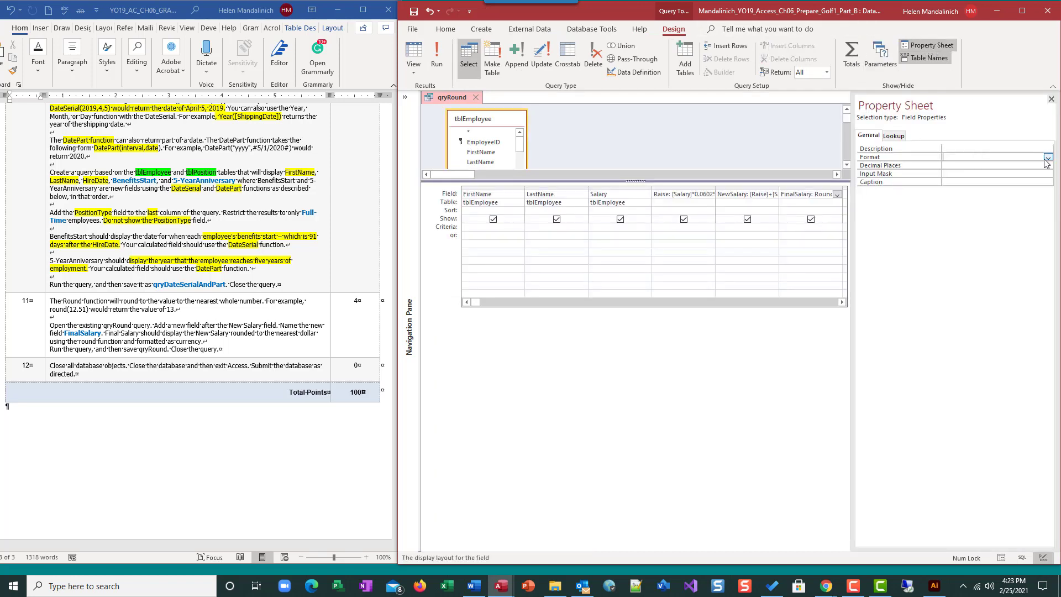
left_click(1047, 158)
left_click(981, 173)
left_click(436, 55)
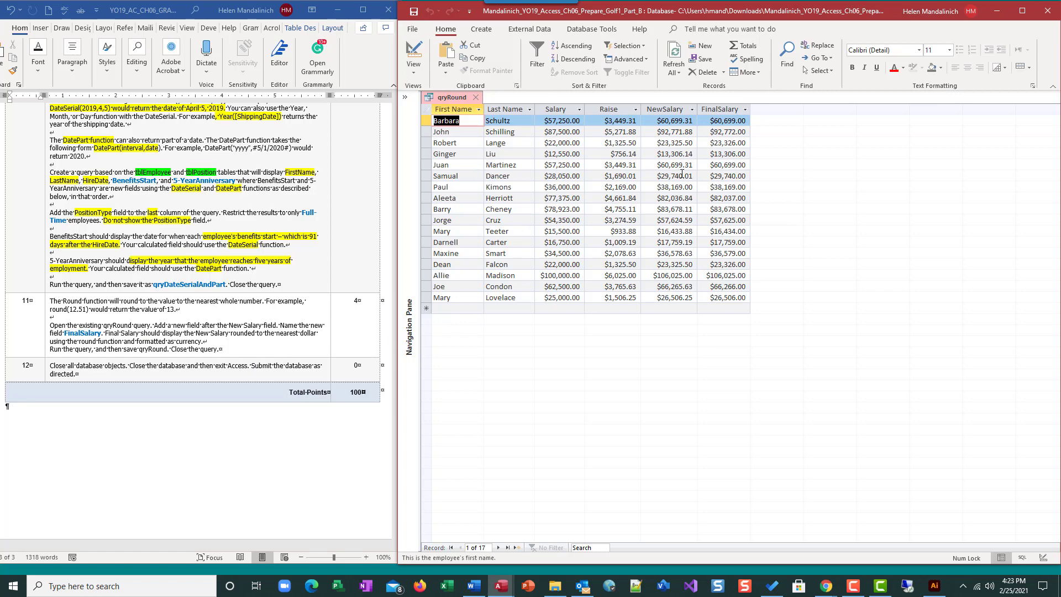
- Switch to the Word instructions and highlight step number 11 in yellow
left_click(20, 302)
left_click_drag(20, 302, 37, 300)
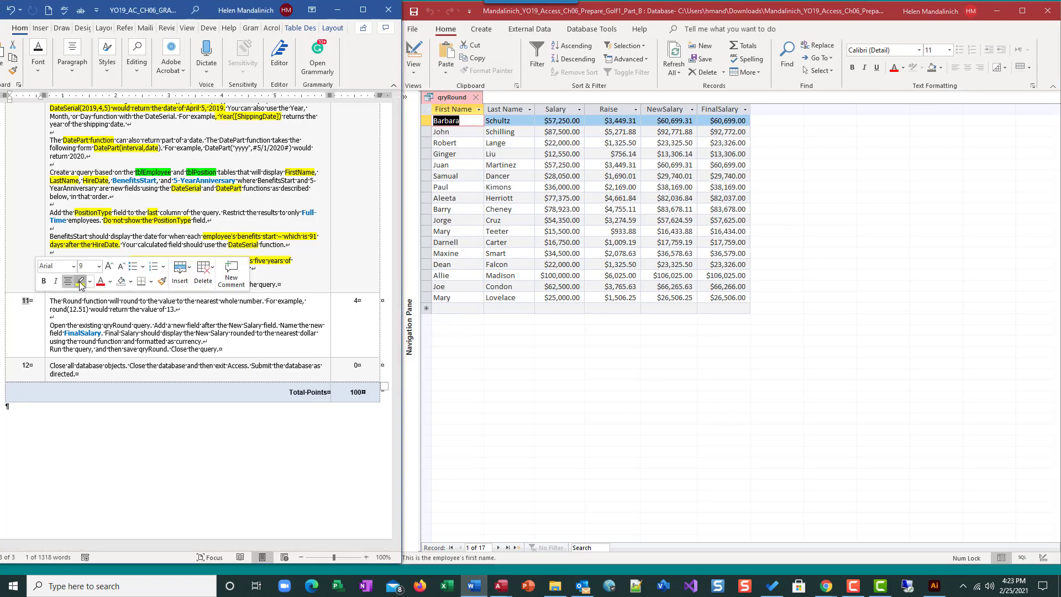
left_click(80, 284)
left_click(103, 349)
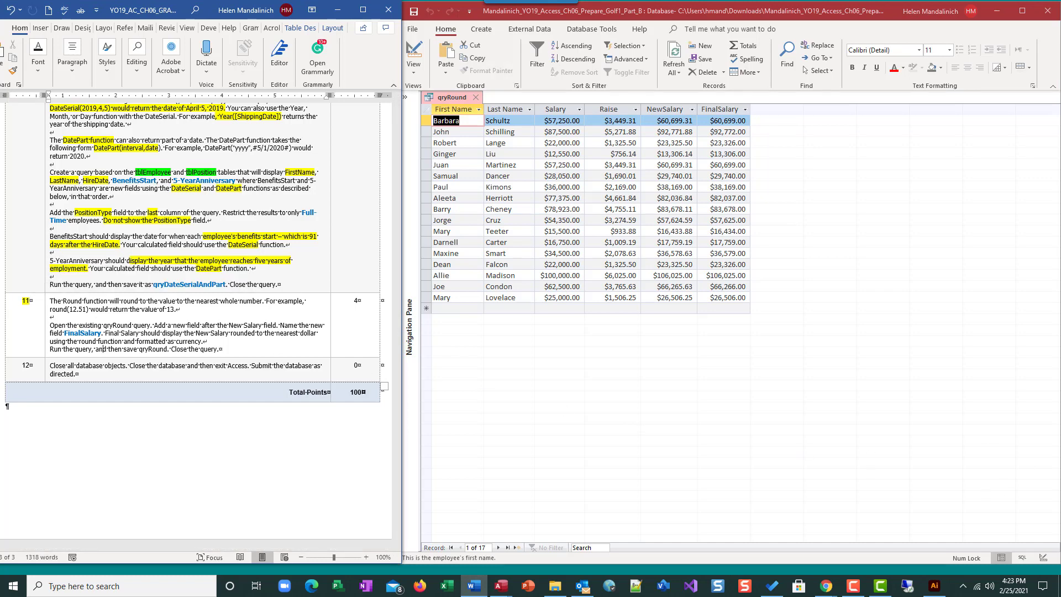